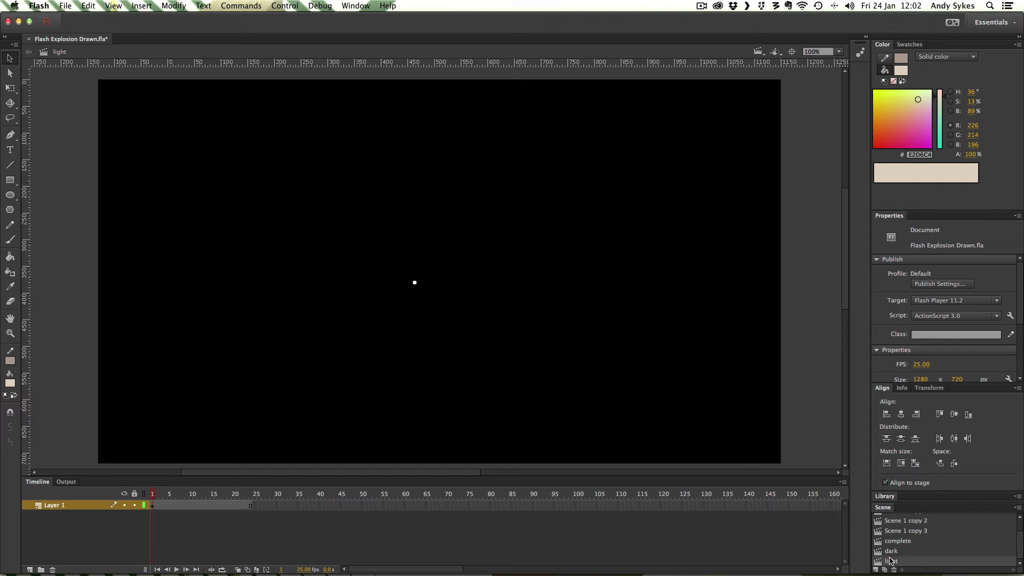
# - Switch to Scene 1, preview the orange outline cloud over frames 1–7, and pan the stage
pyautogui.moveTo(162, 496); pyautogui.dragTo(251, 498)
pyautogui.scroll(3, 942, 531)
pyautogui.click(906, 518)
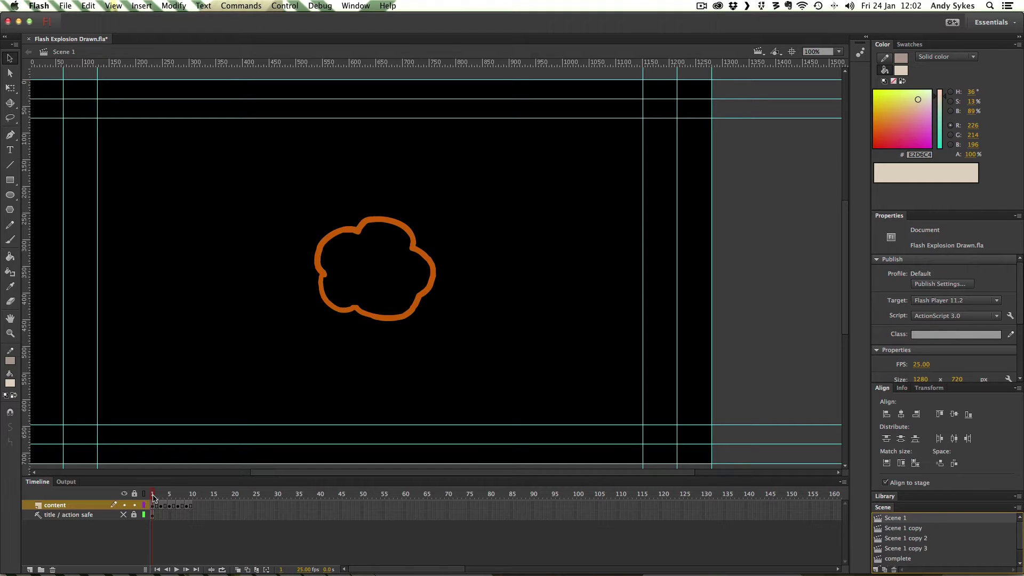
pyautogui.moveTo(153, 498)
pyautogui.mouseDown()
pyautogui.moveTo(192, 495)
pyautogui.moveTo(150, 500)
pyautogui.mouseUp()
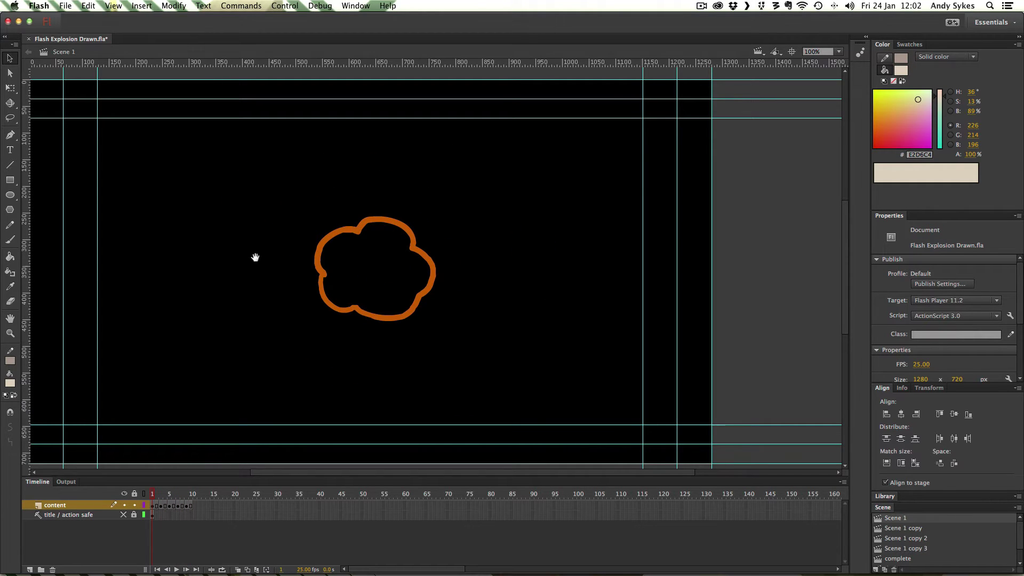
pyautogui.moveTo(255, 258); pyautogui.dragTo(311, 257)
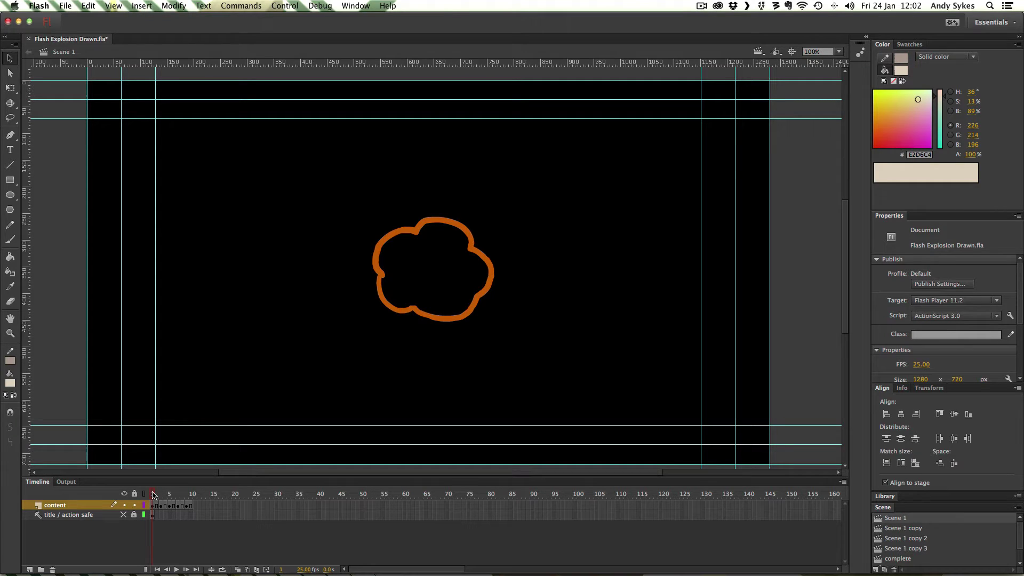
pyautogui.moveTo(154, 495)
pyautogui.mouseDown()
pyautogui.moveTo(162, 495)
pyautogui.moveTo(153, 495)
pyautogui.mouseUp()
pyautogui.click(159, 495)
pyautogui.click(161, 495)
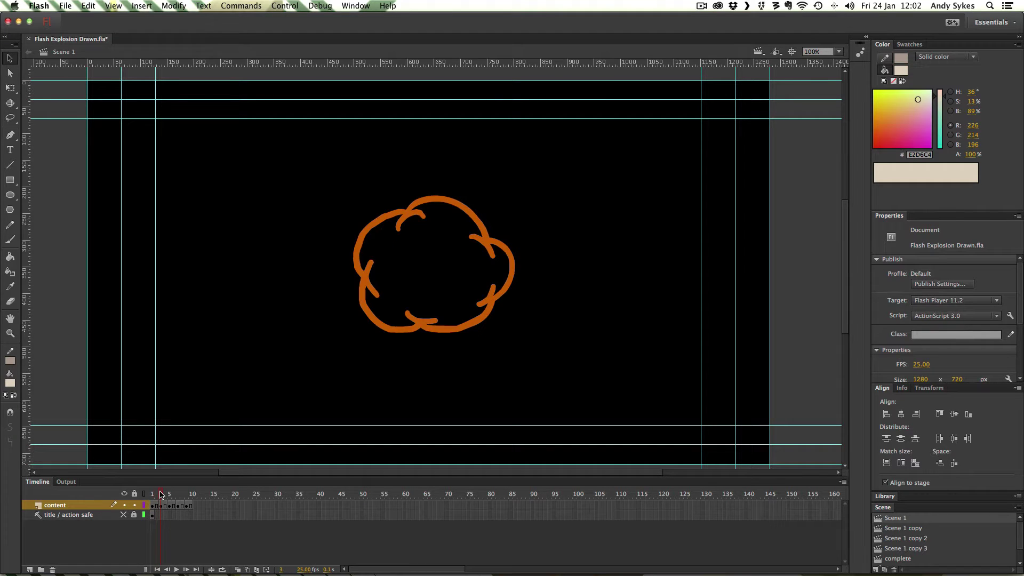
pyautogui.moveTo(162, 495); pyautogui.dragTo(161, 495)
pyautogui.click(154, 495)
pyautogui.moveTo(155, 495); pyautogui.dragTo(161, 495)
pyautogui.click(371, 269)
pyautogui.click(420, 321)
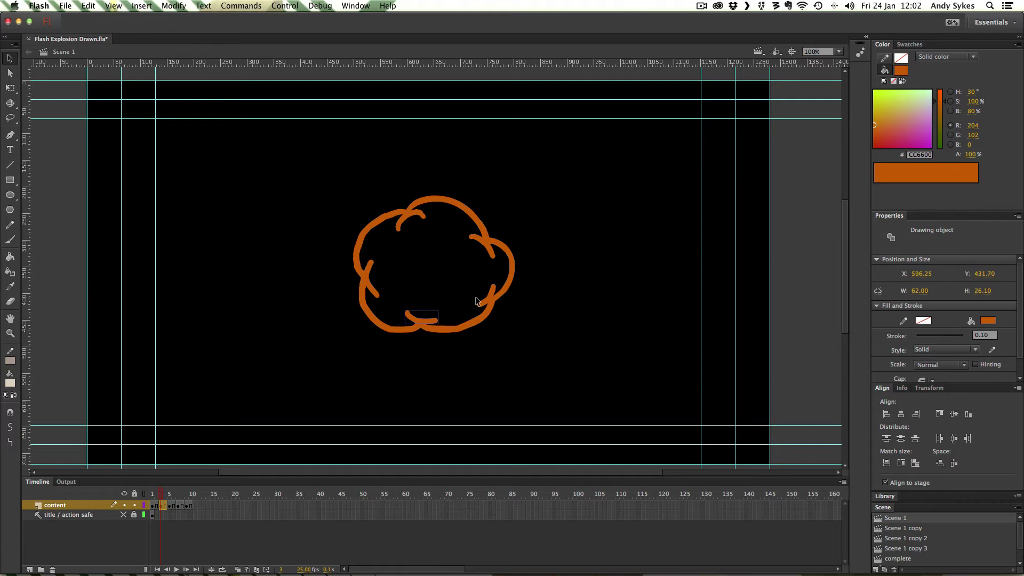
pyautogui.click(483, 298)
pyautogui.click(472, 240)
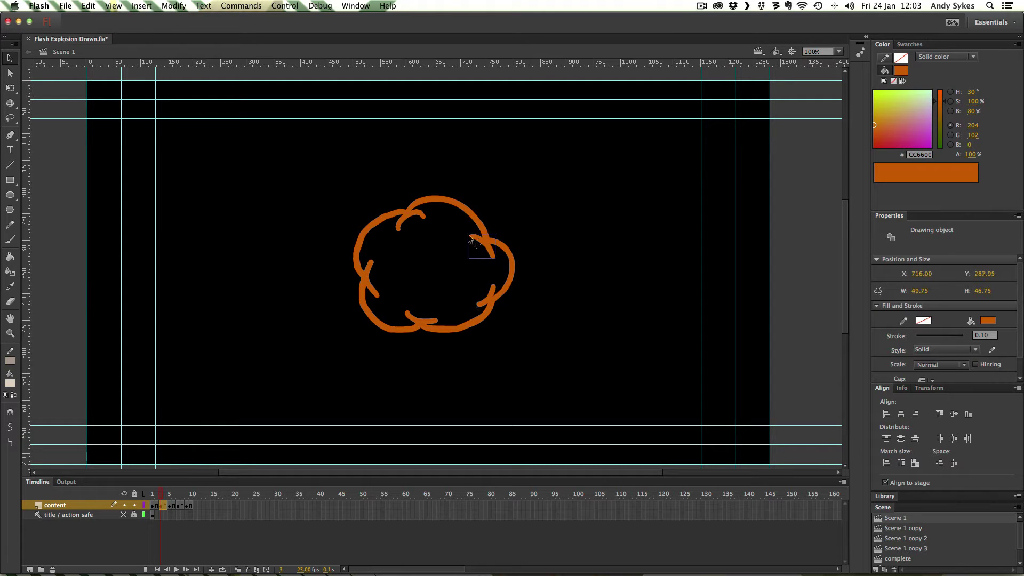
pyautogui.click(414, 218)
pyautogui.moveTo(162, 495); pyautogui.dragTo(169, 497)
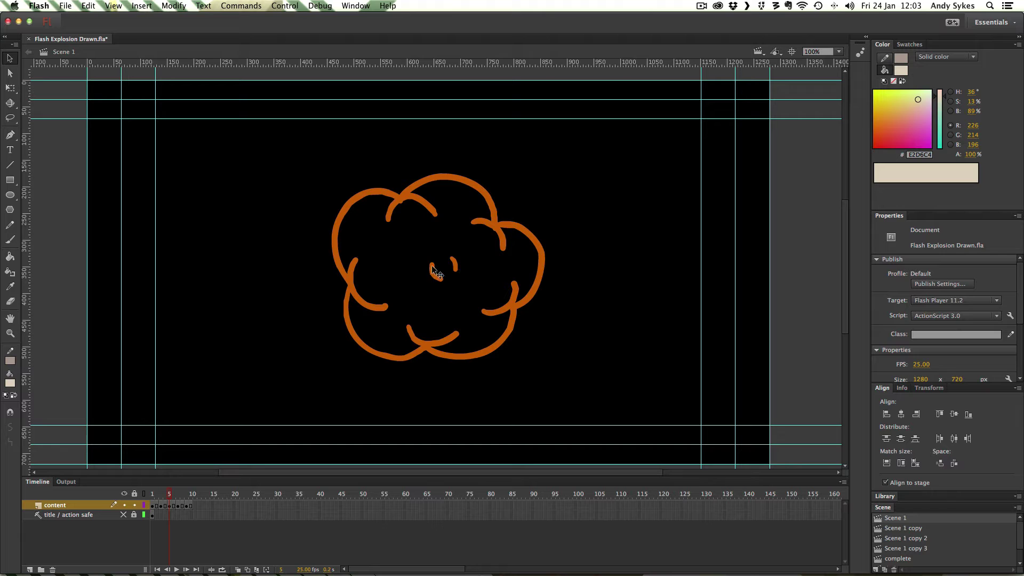
pyautogui.moveTo(170, 492); pyautogui.dragTo(178, 493)
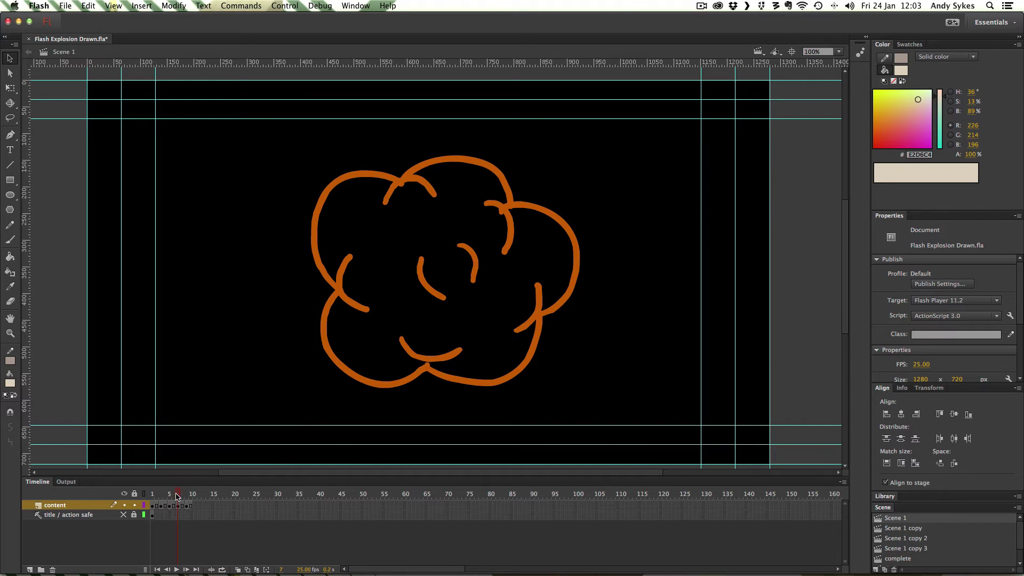
pyautogui.moveTo(177, 495); pyautogui.dragTo(175, 497)
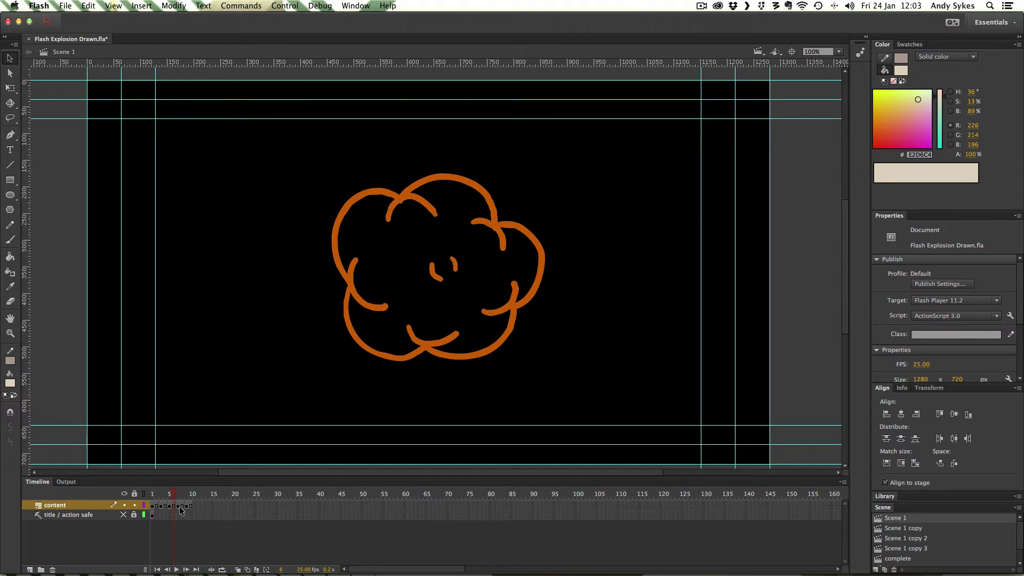
pyautogui.click(179, 494)
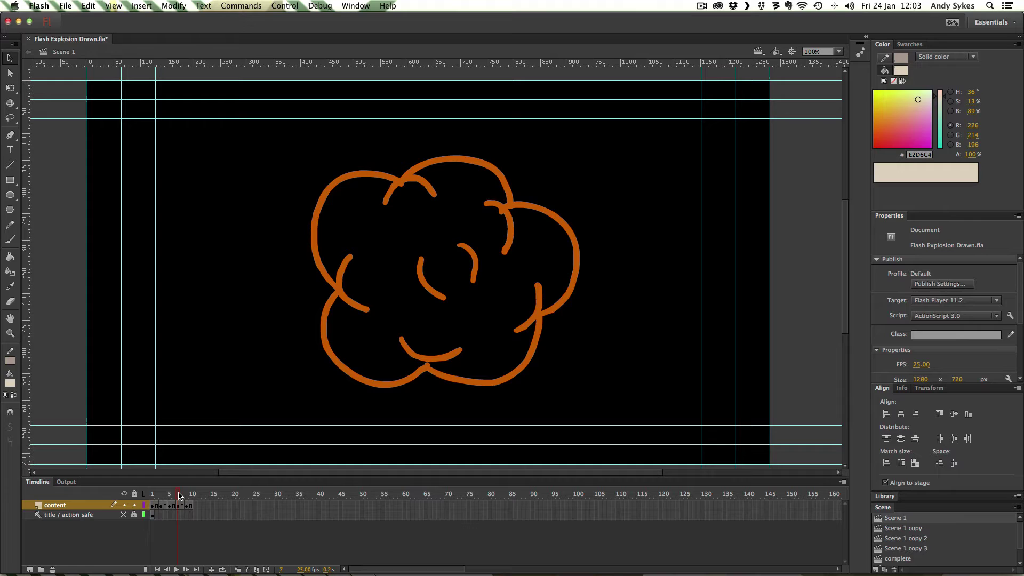
pyautogui.moveTo(180, 495)
pyautogui.mouseDown()
pyautogui.moveTo(155, 495)
pyautogui.moveTo(193, 489)
pyautogui.moveTo(152, 496)
pyautogui.moveTo(192, 495)
pyautogui.mouseUp()
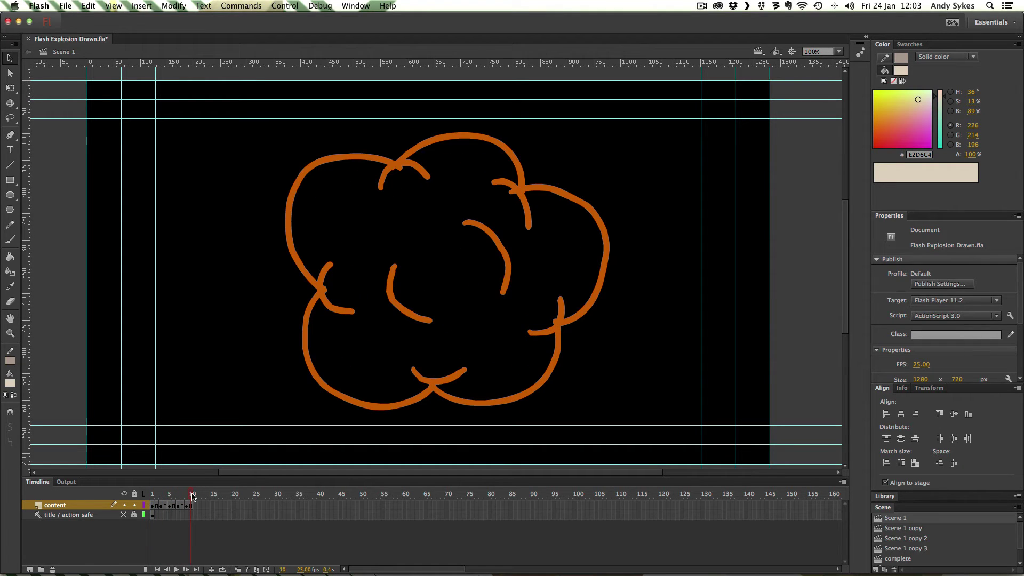
# - Switch to Scene 1 copy and inspect frames 1, 3 and 5 with the tan cloud and blue rays
pyautogui.click(906, 529)
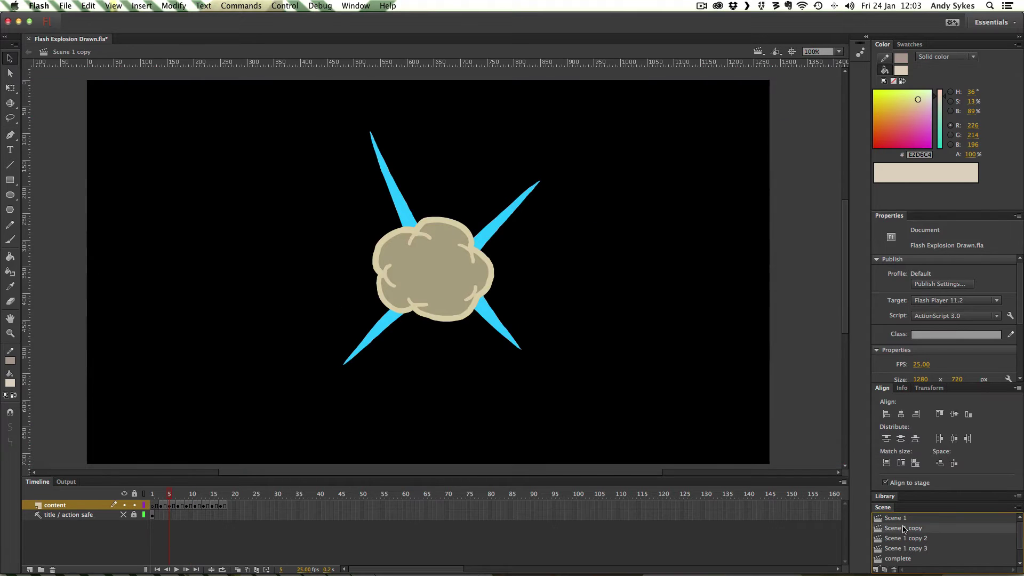
pyautogui.moveTo(153, 497)
pyautogui.mouseDown()
pyautogui.moveTo(170, 496)
pyautogui.moveTo(153, 496)
pyautogui.mouseUp()
pyautogui.click(154, 505)
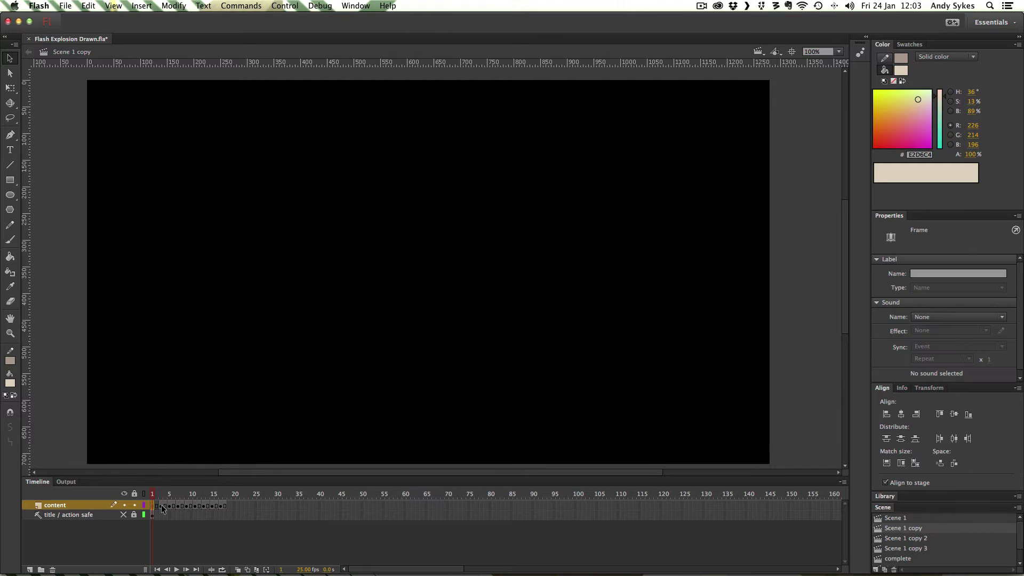
pyautogui.click(162, 505)
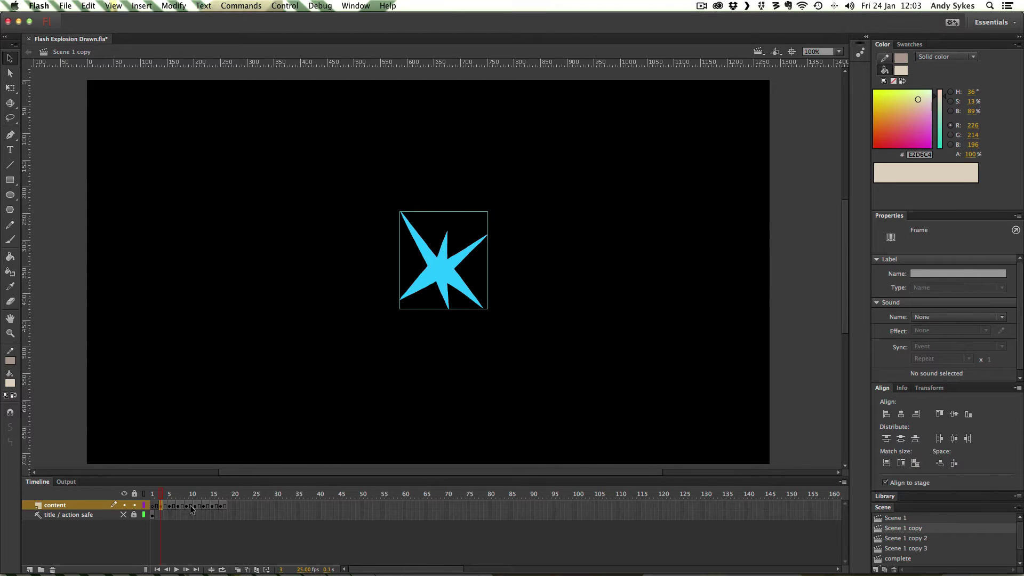
pyautogui.click(169, 505)
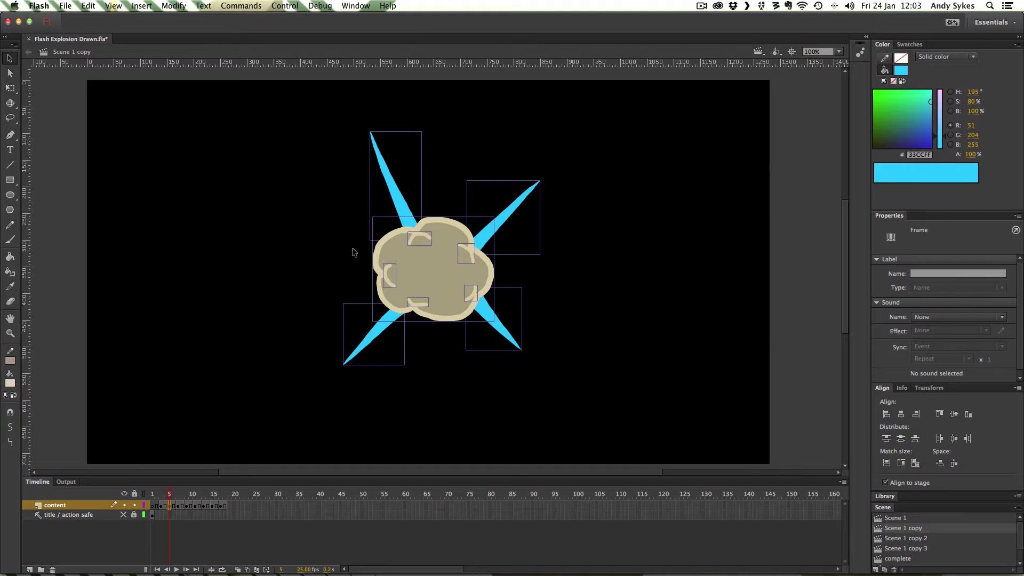
pyautogui.click(542, 279)
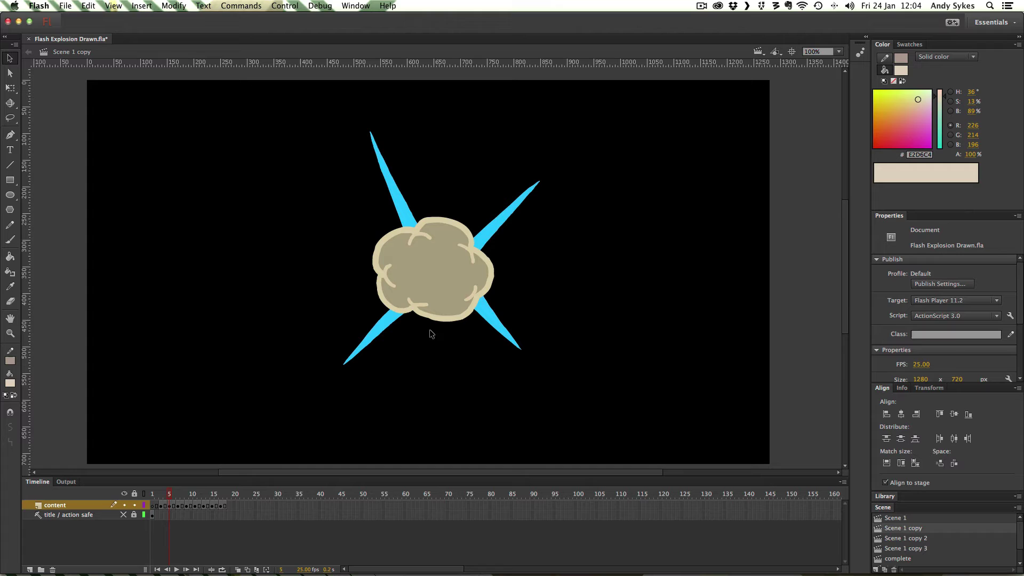
pyautogui.click(178, 507)
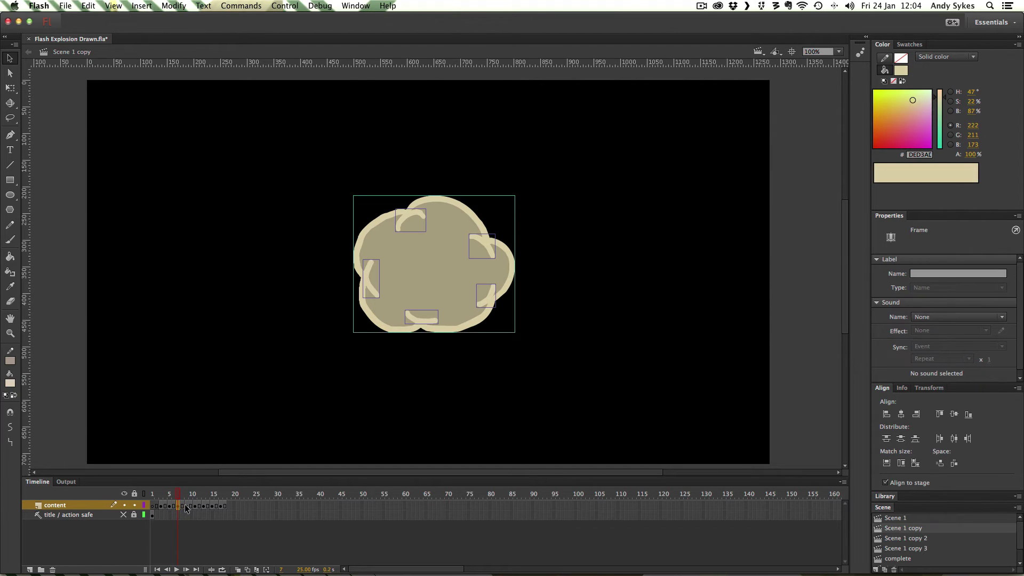
pyautogui.click(188, 506)
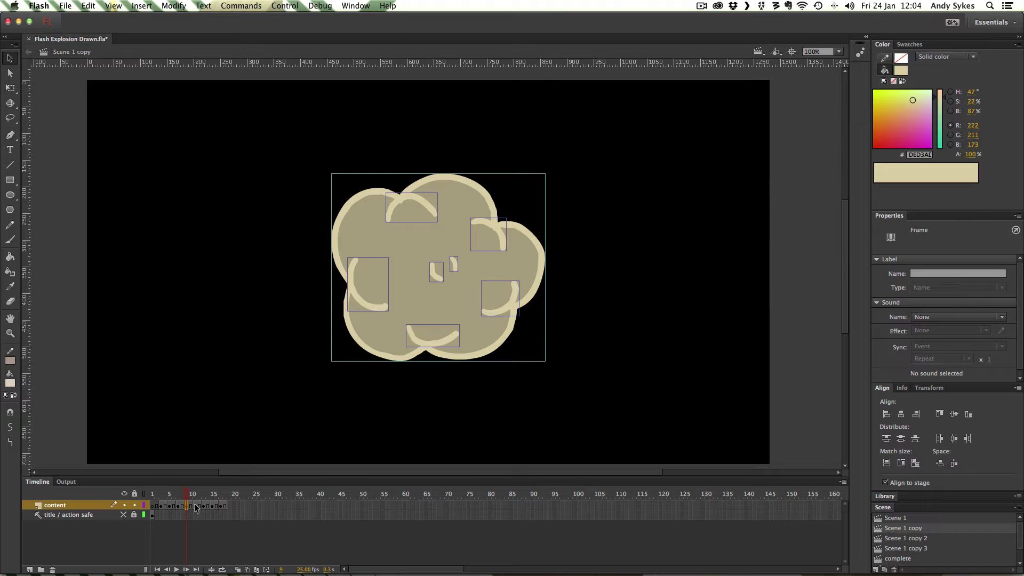
pyautogui.click(194, 504)
pyautogui.click(204, 505)
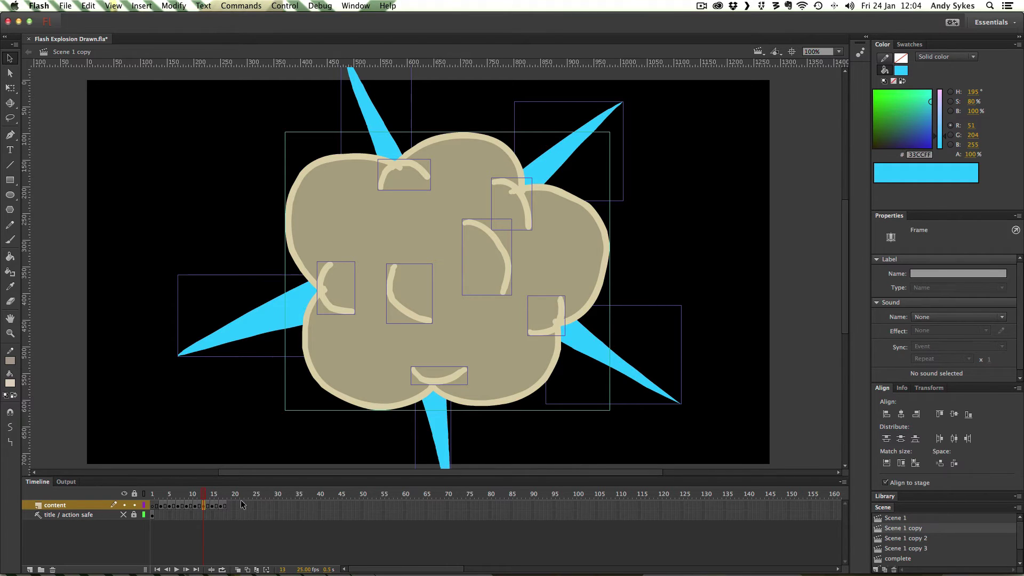
pyautogui.click(212, 506)
pyautogui.click(212, 506)
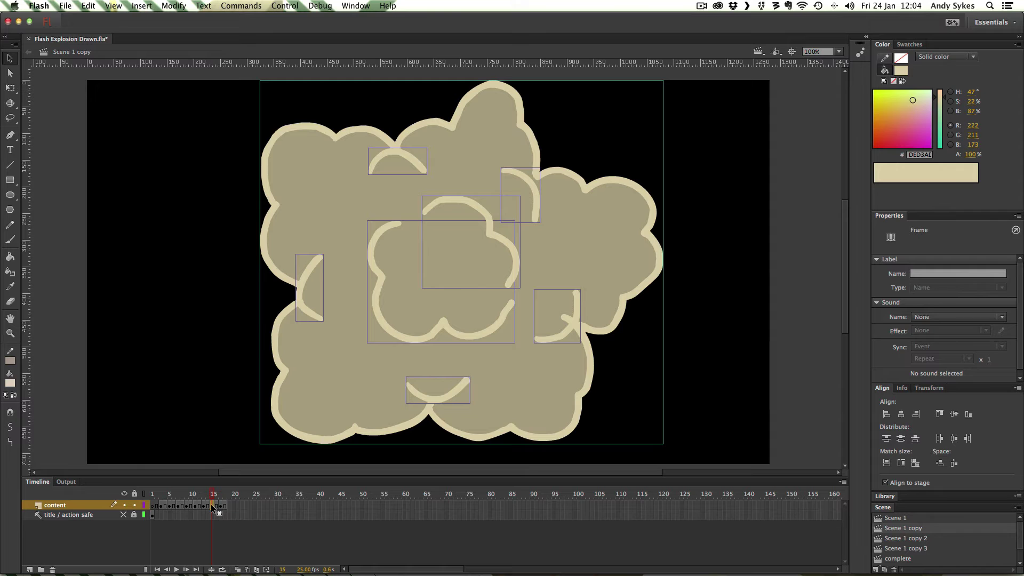
pyautogui.click(222, 507)
pyautogui.click(215, 506)
pyautogui.click(219, 506)
pyautogui.click(210, 506)
pyautogui.click(220, 505)
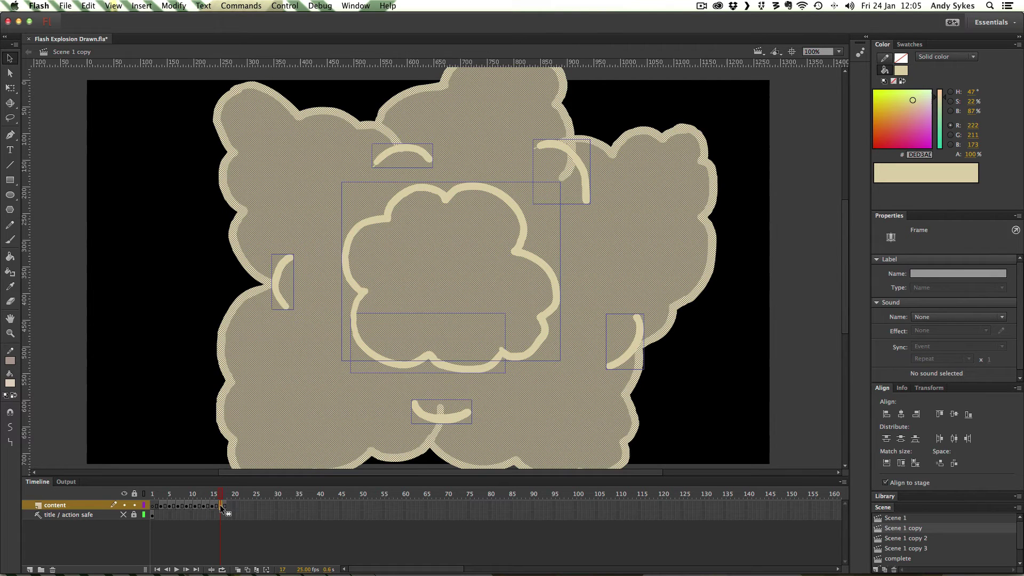
pyautogui.moveTo(219, 504); pyautogui.dragTo(173, 501)
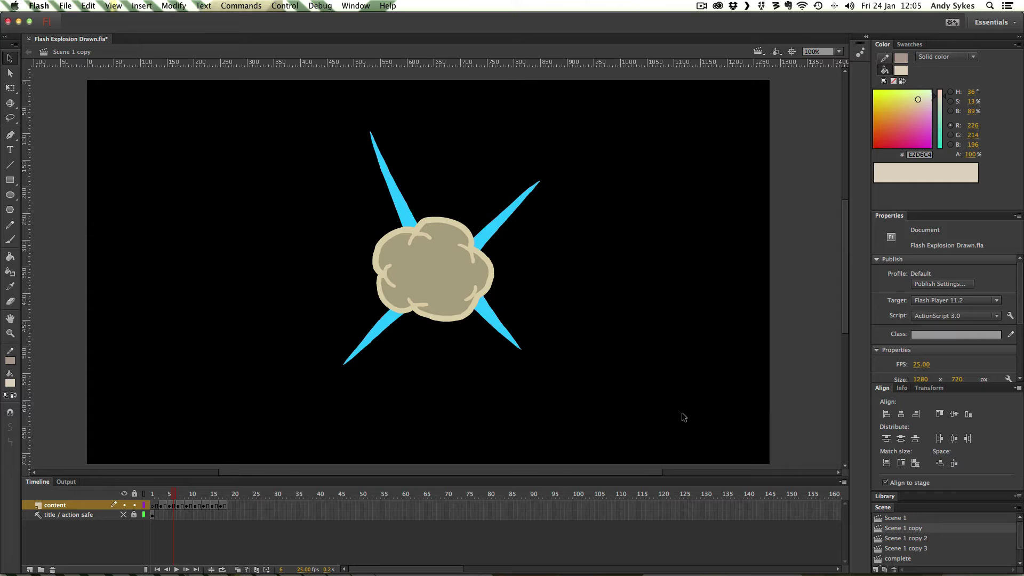
pyautogui.click(923, 540)
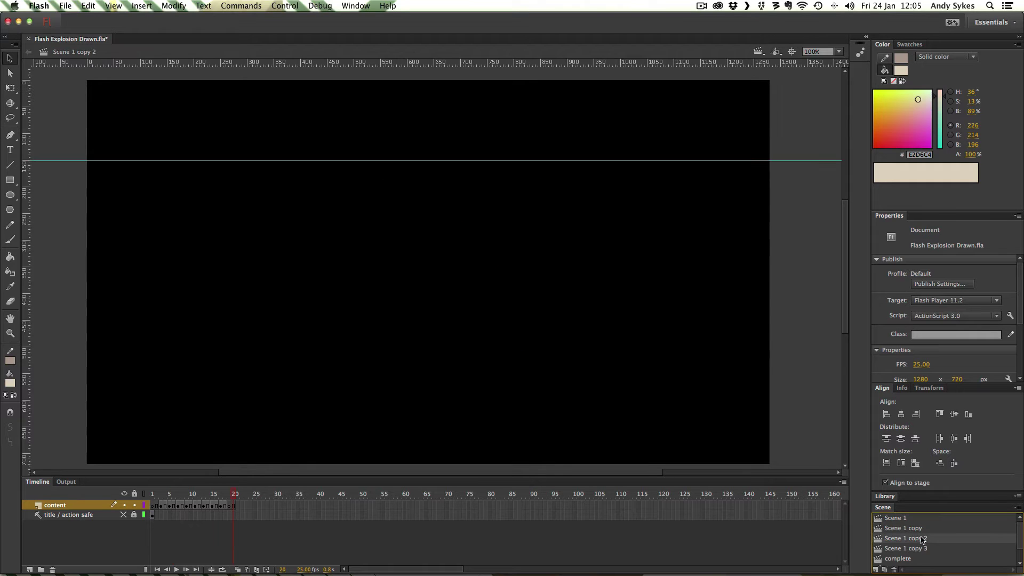
pyautogui.moveTo(212, 497); pyautogui.dragTo(162, 497)
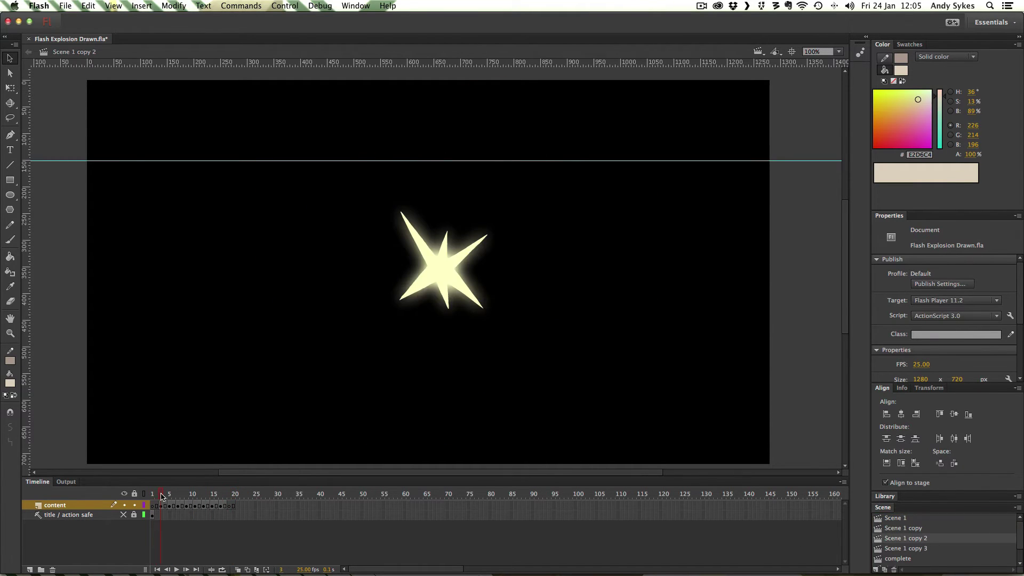
pyautogui.click(454, 263)
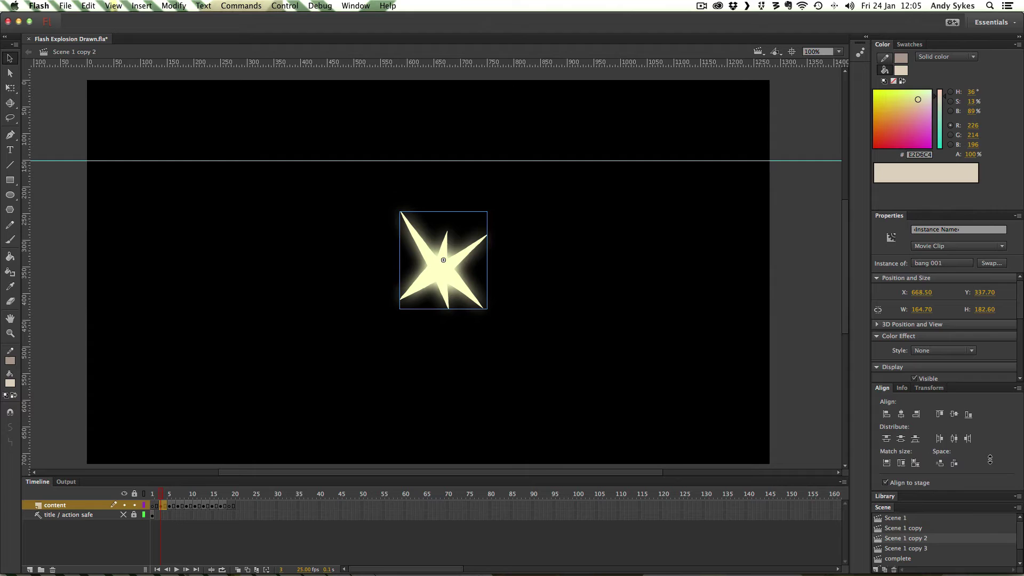
pyautogui.moveTo(990, 460); pyautogui.dragTo(990, 482)
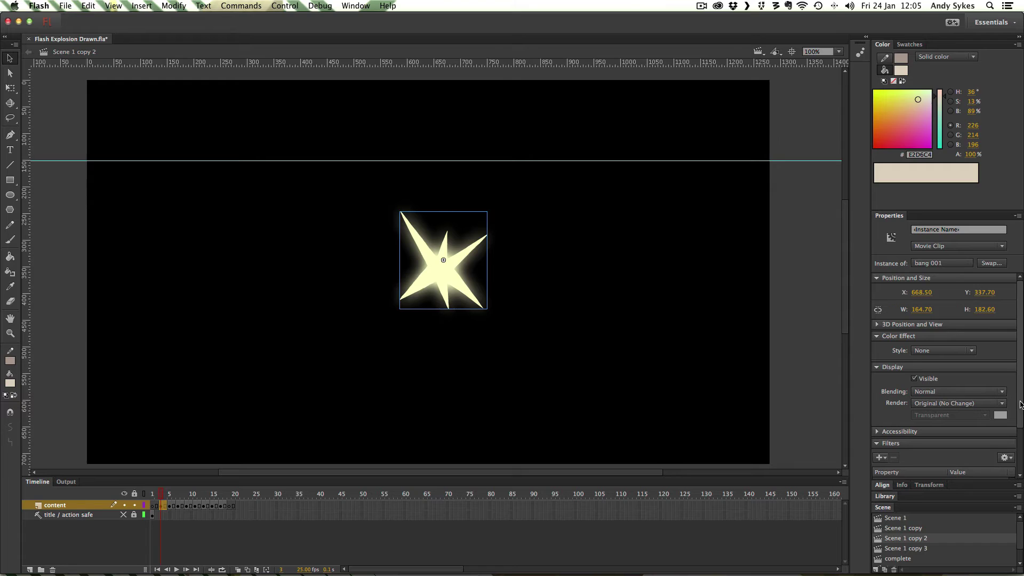
pyautogui.scroll(-3, 907, 426)
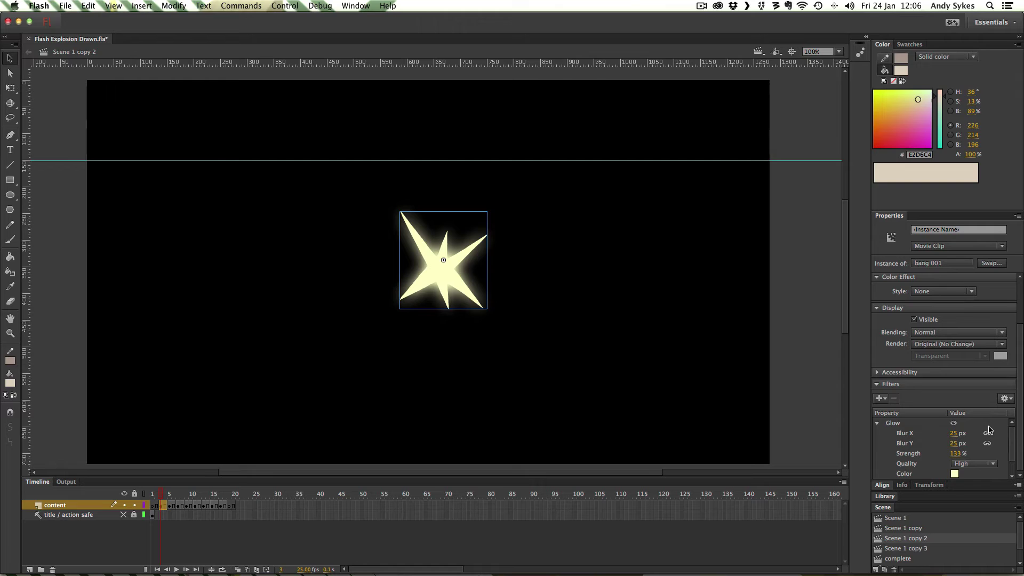
pyautogui.scroll(-2, 1008, 449)
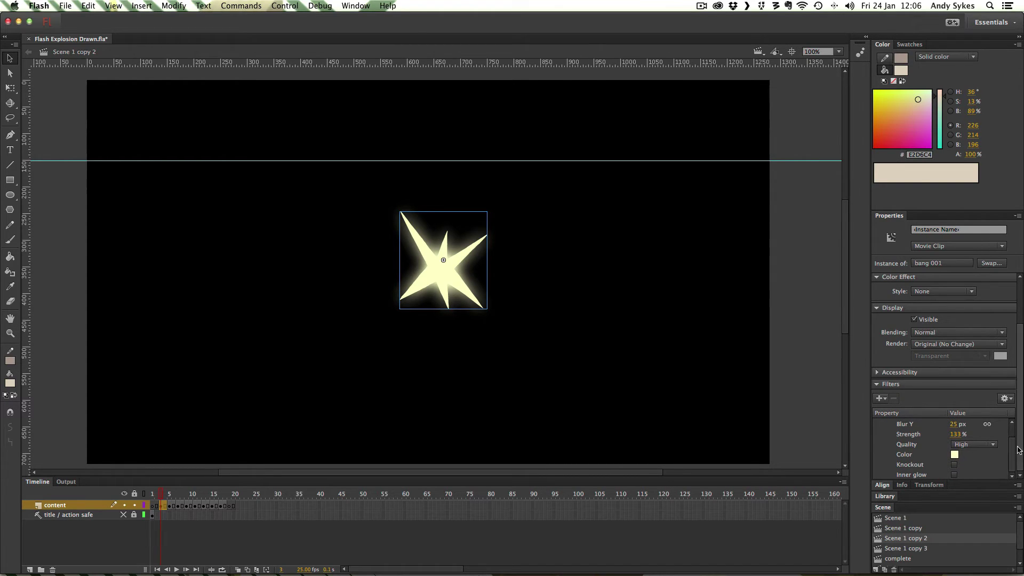
pyautogui.scroll(2, 1013, 452)
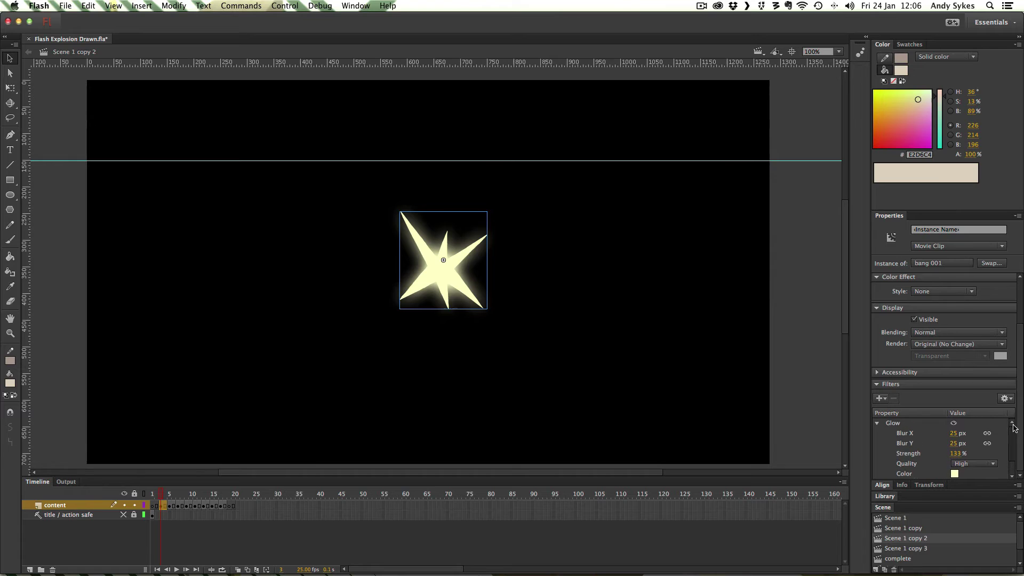
pyautogui.click(954, 425)
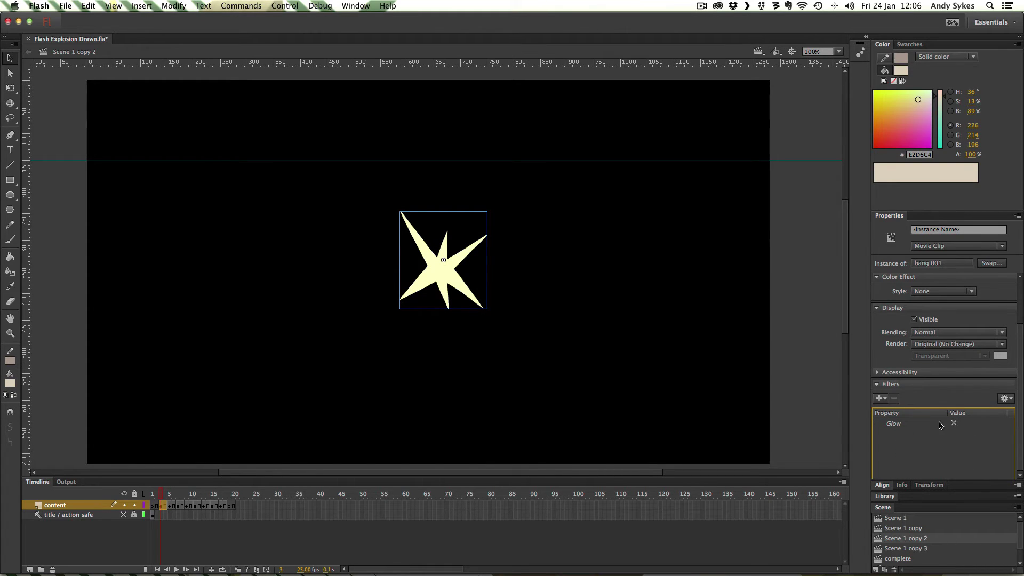
pyautogui.click(954, 423)
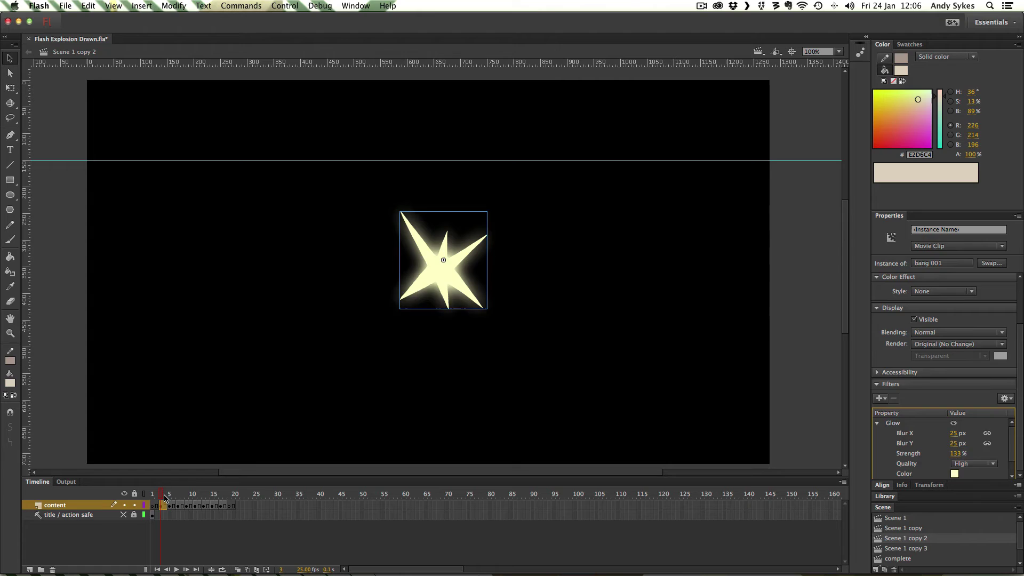
pyautogui.moveTo(165, 499); pyautogui.dragTo(170, 498)
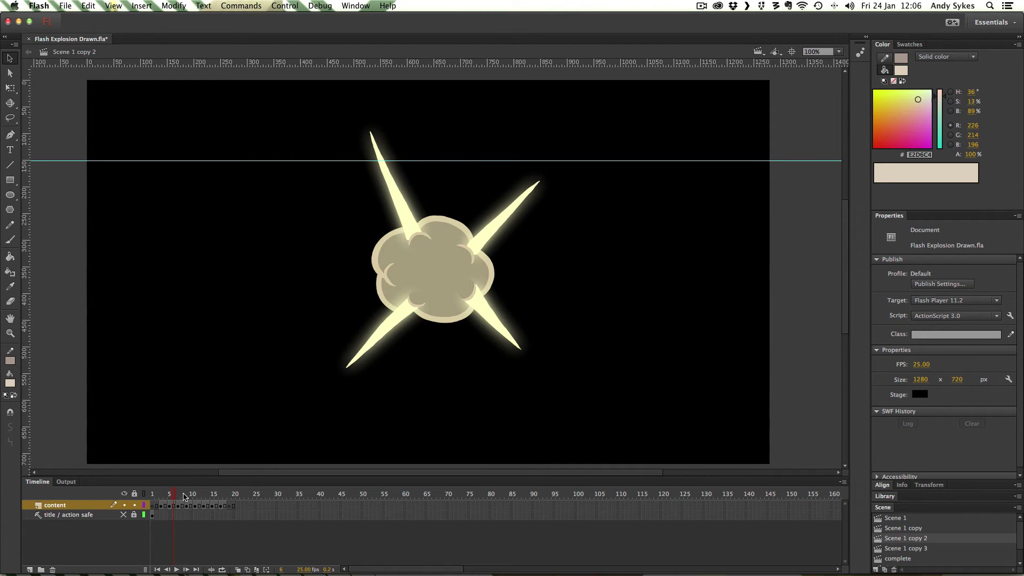
pyautogui.moveTo(177, 496); pyautogui.dragTo(182, 495)
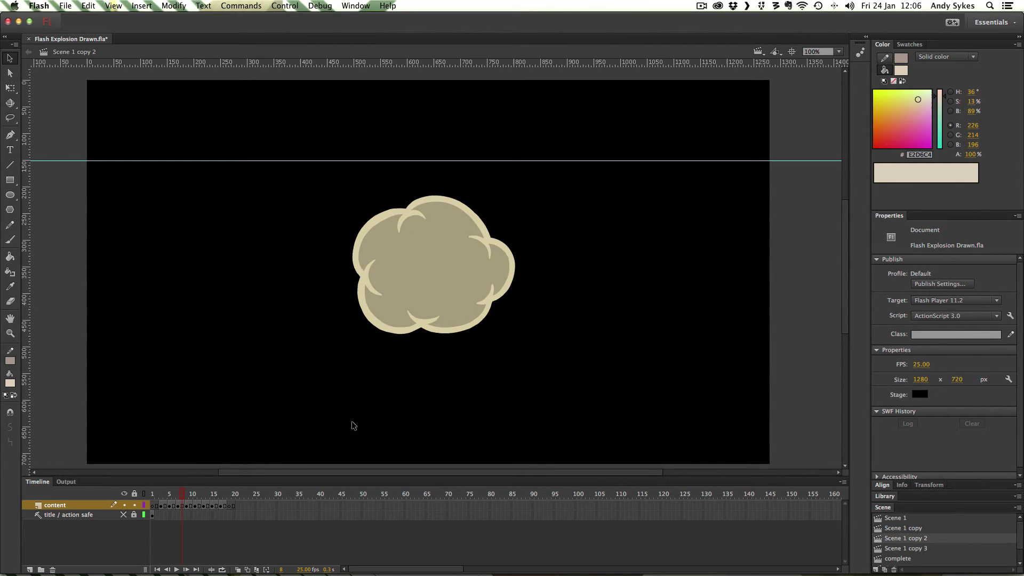
pyautogui.moveTo(183, 499); pyautogui.dragTo(210, 495)
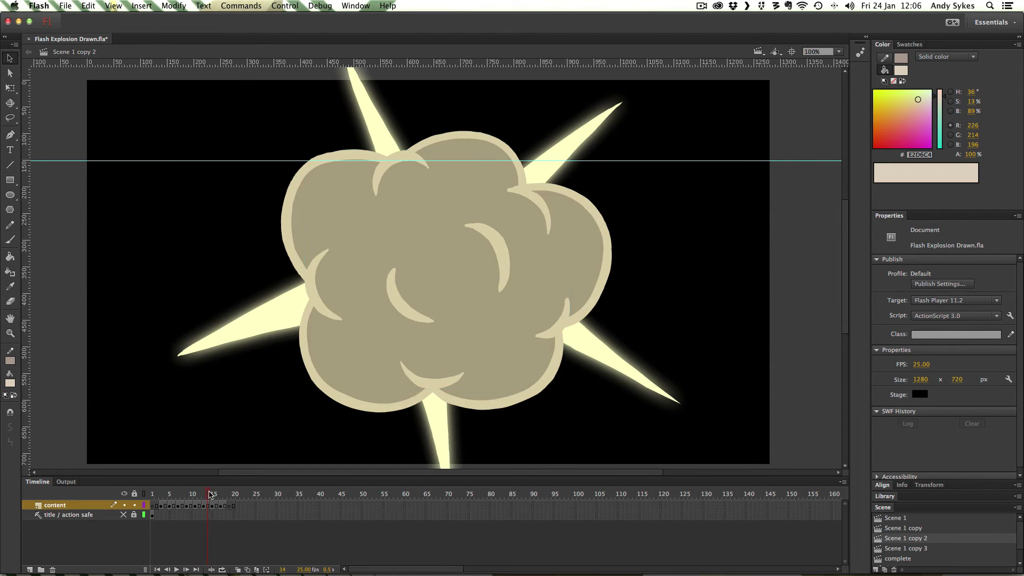
pyautogui.click(219, 339)
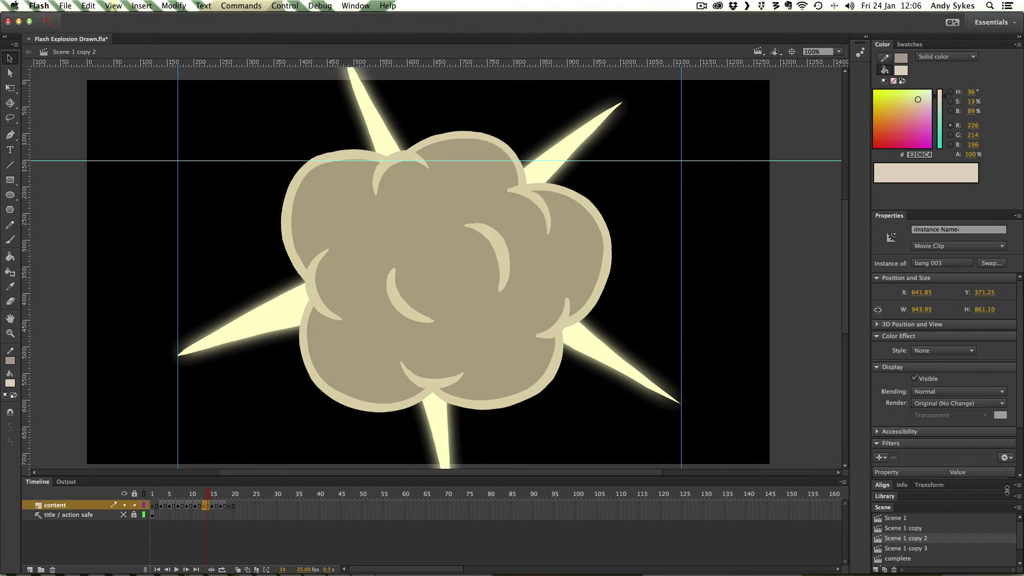
pyautogui.click(495, 243)
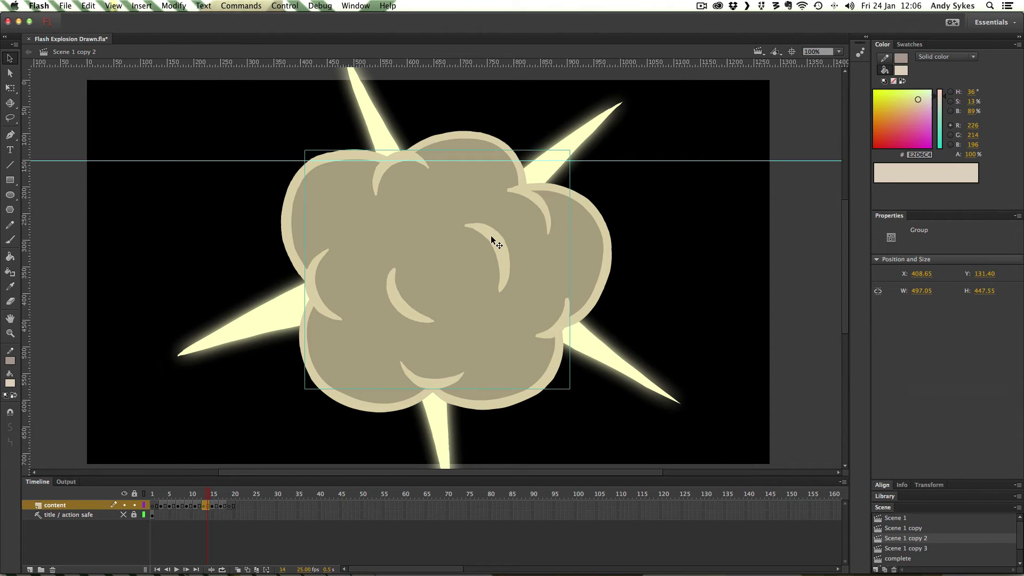
pyautogui.click(286, 312)
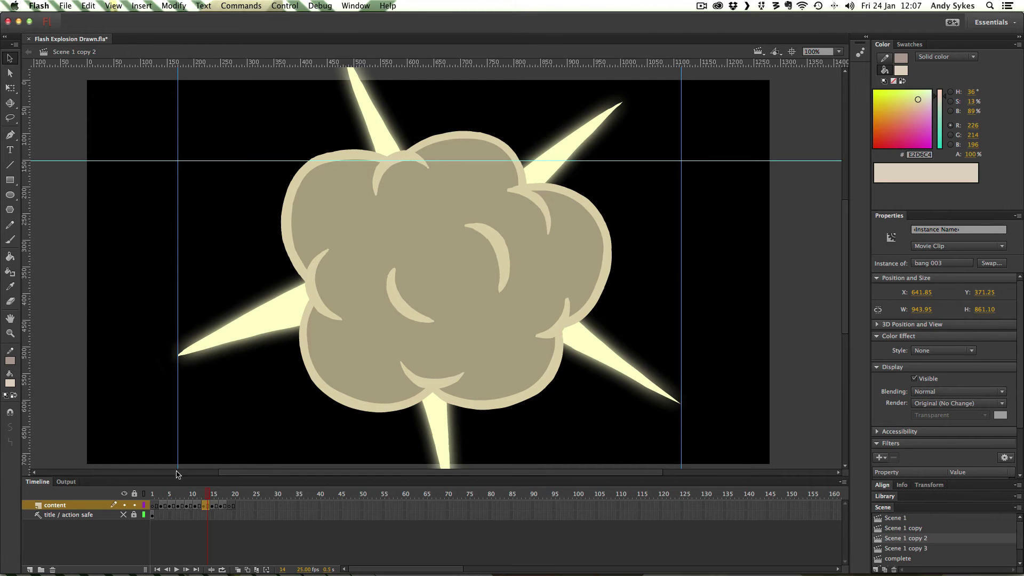
pyautogui.click(221, 498)
pyautogui.moveTo(221, 498)
pyautogui.mouseDown()
pyautogui.moveTo(235, 498)
pyautogui.moveTo(153, 498)
pyautogui.moveTo(243, 498)
pyautogui.moveTo(152, 498)
pyautogui.moveTo(238, 498)
pyautogui.mouseUp()
# - Check the tinted Symbol 1 graphic in Scene 1 copy 3, then switch to the complete scene
pyautogui.click(891, 548)
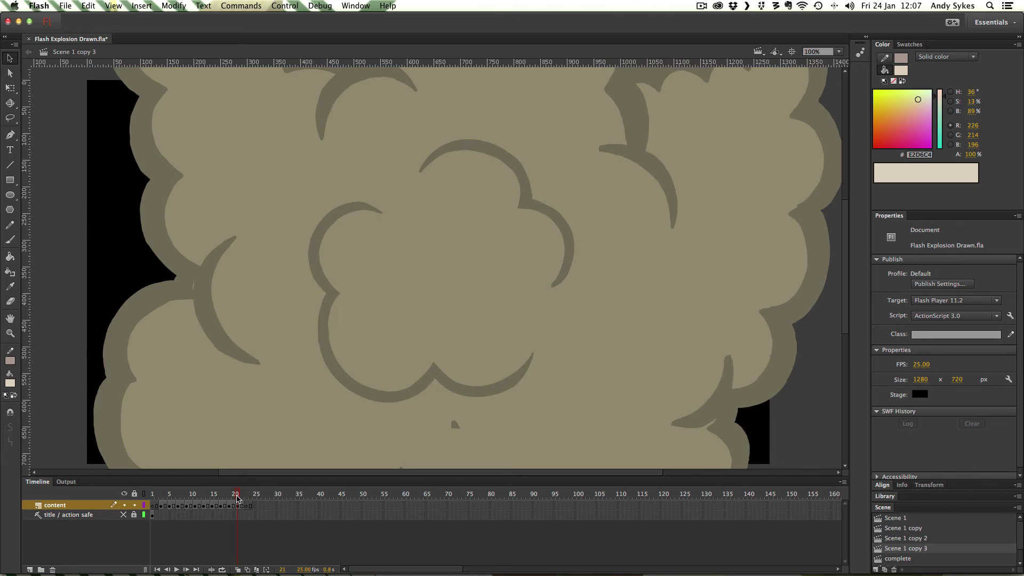
pyautogui.click(337, 140)
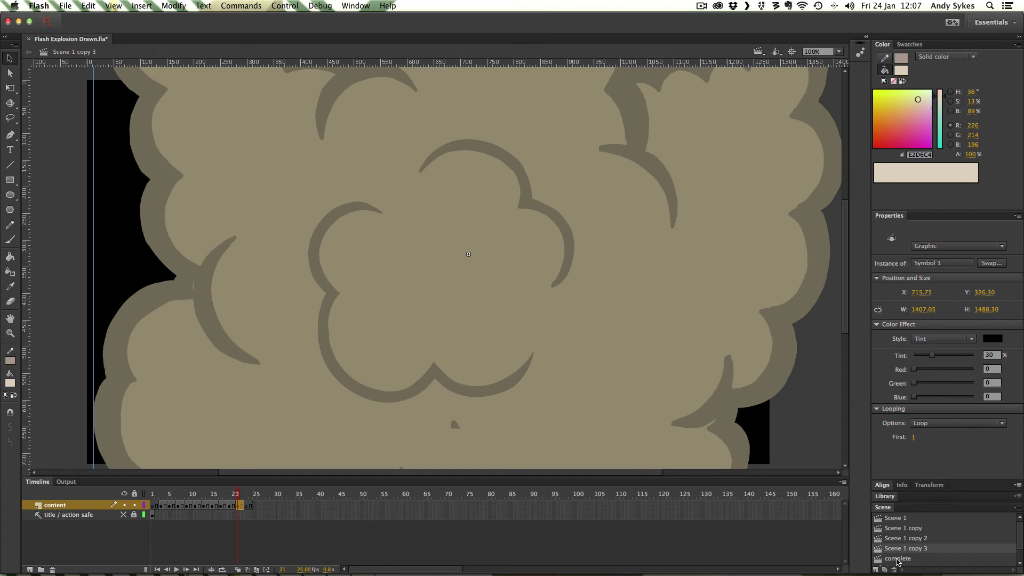
pyautogui.click(898, 559)
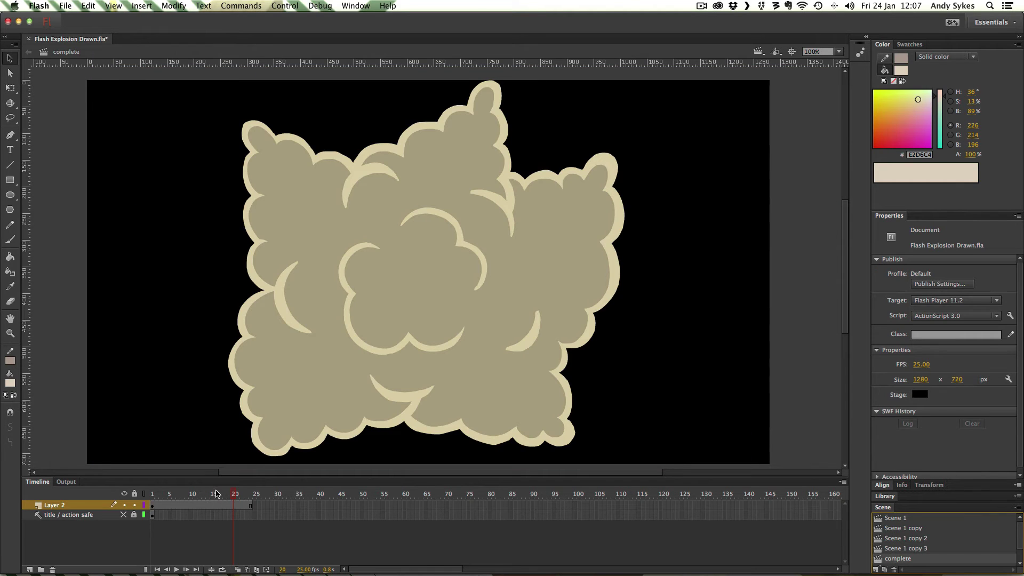
pyautogui.moveTo(217, 495); pyautogui.dragTo(146, 516)
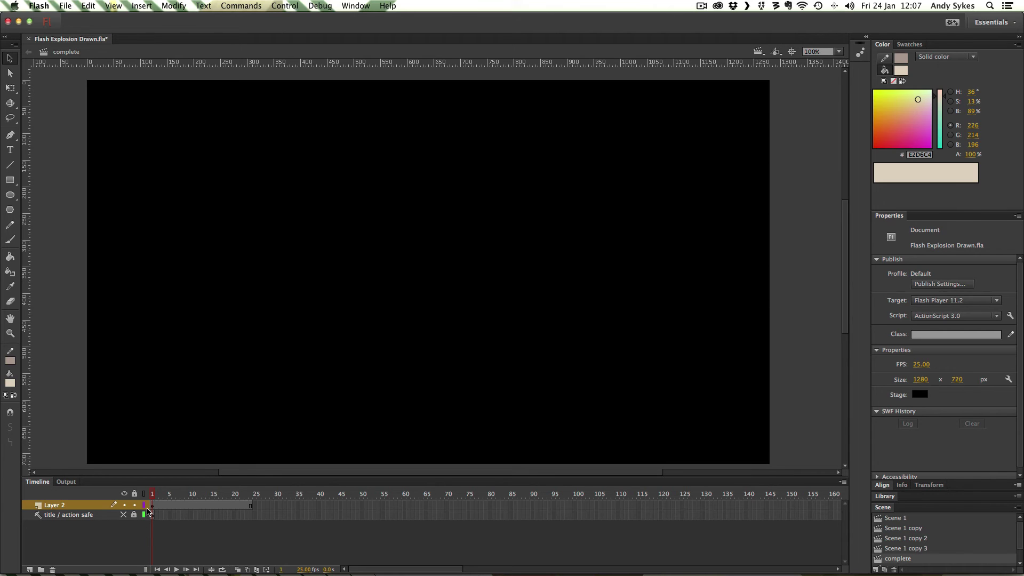
# - Move Layer 2's frames 1–24 one frame later, leaving frame 1 empty, and select frame 2
pyautogui.click(152, 507)
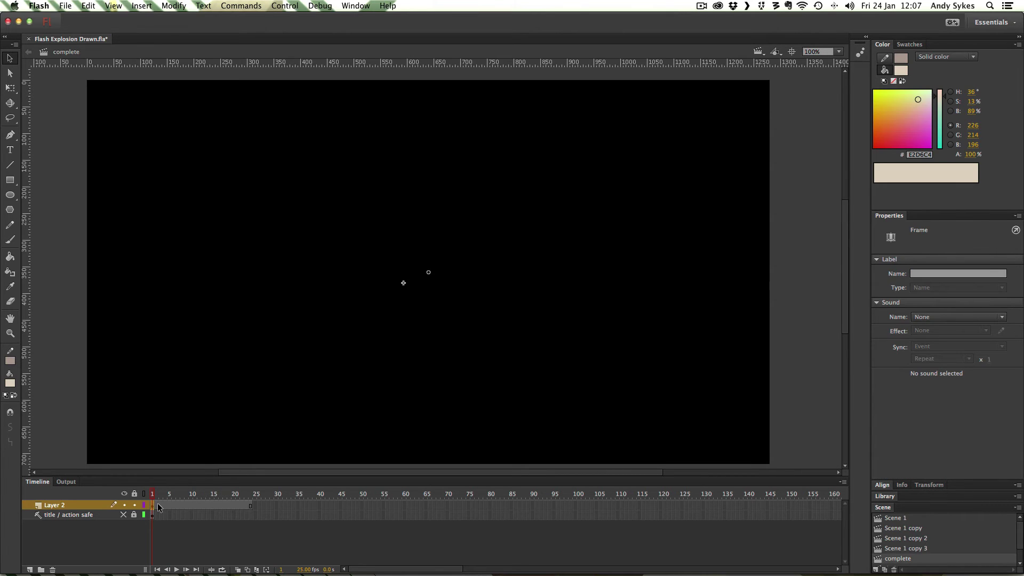
pyautogui.doubleClick(158, 505)
pyautogui.click(145, 497)
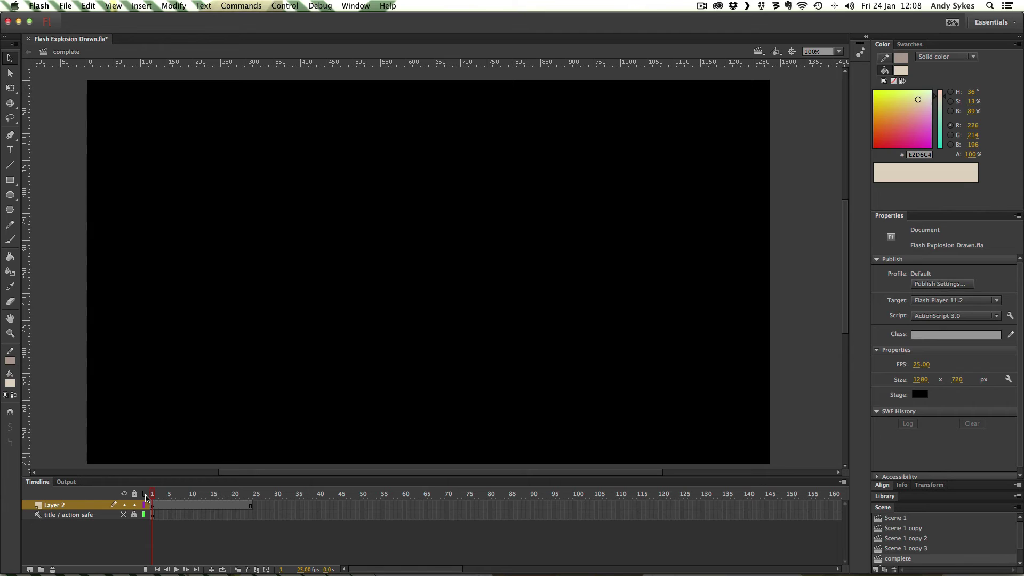
pyautogui.click(153, 505)
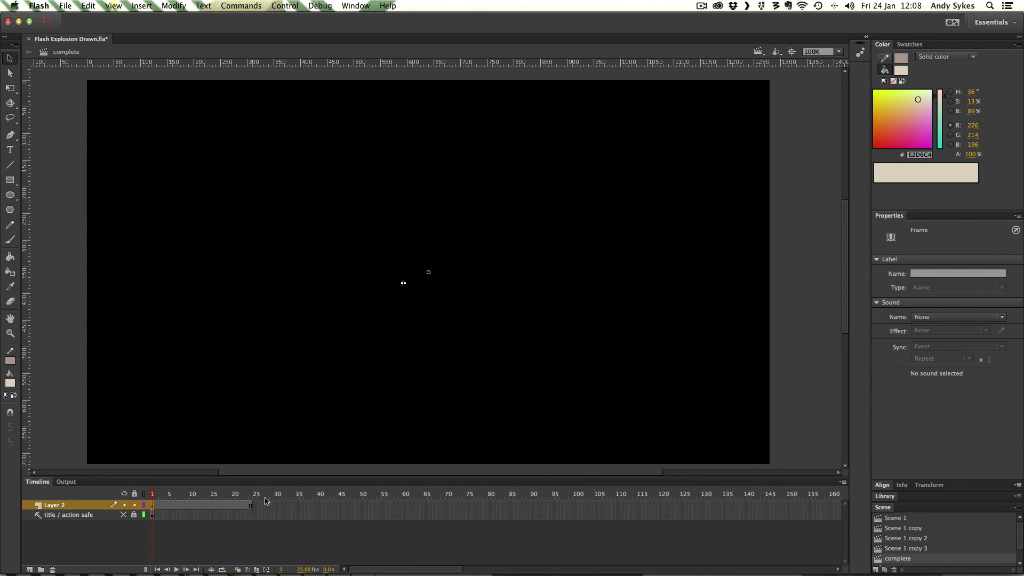
pyautogui.keyDown('shift'); pyautogui.click(250, 505); pyautogui.keyUp('shift')
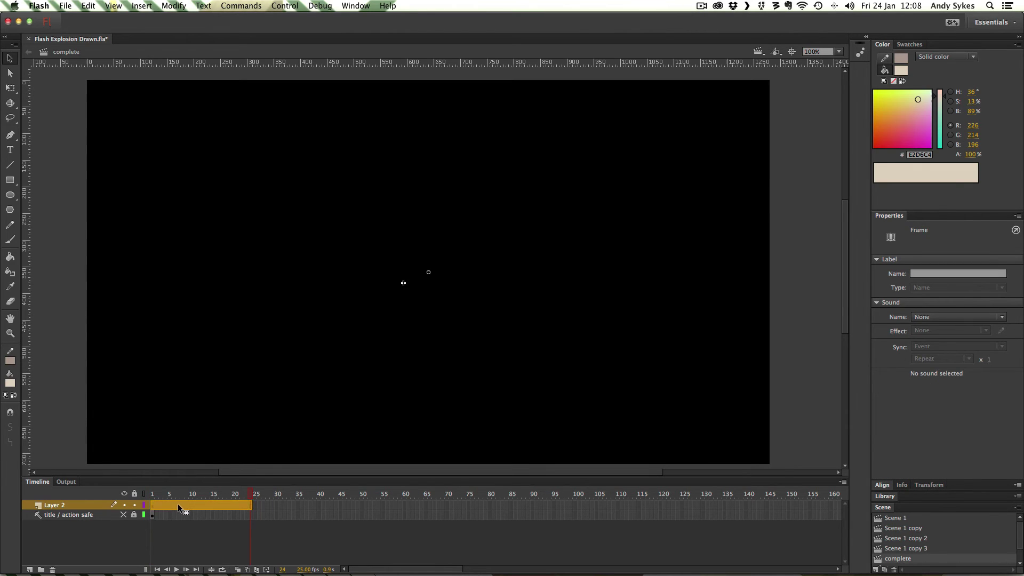
pyautogui.moveTo(181, 505); pyautogui.dragTo(154, 495)
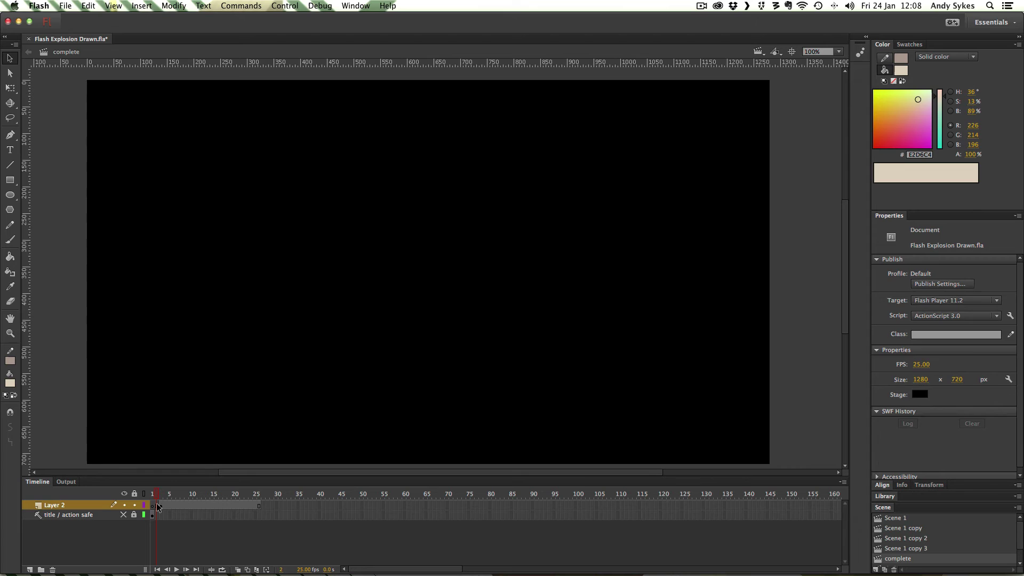
pyautogui.click(157, 505)
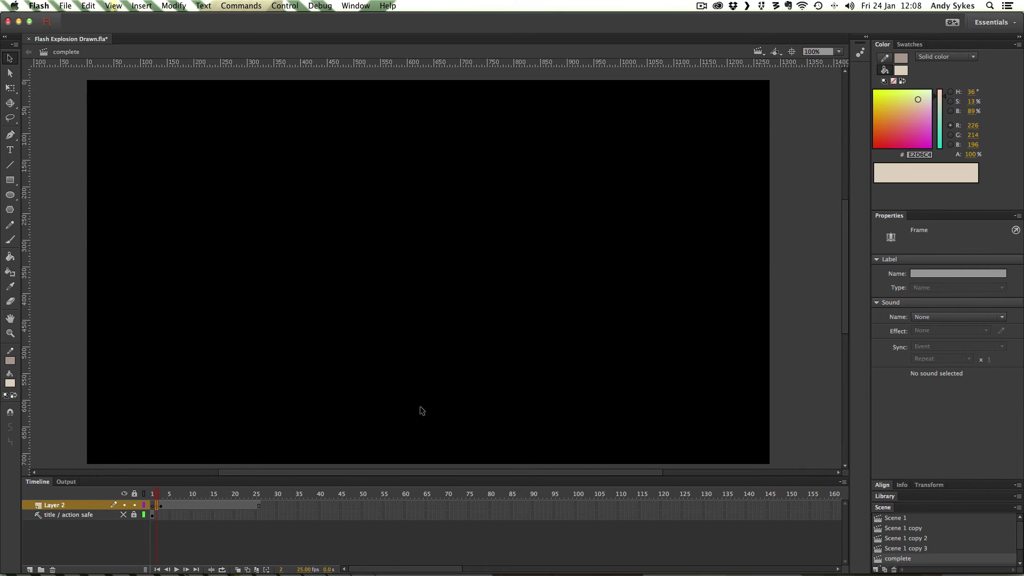
# - Draw a rectangle on frame 2 and size it to 1280 × 720
pyautogui.click(10, 180)
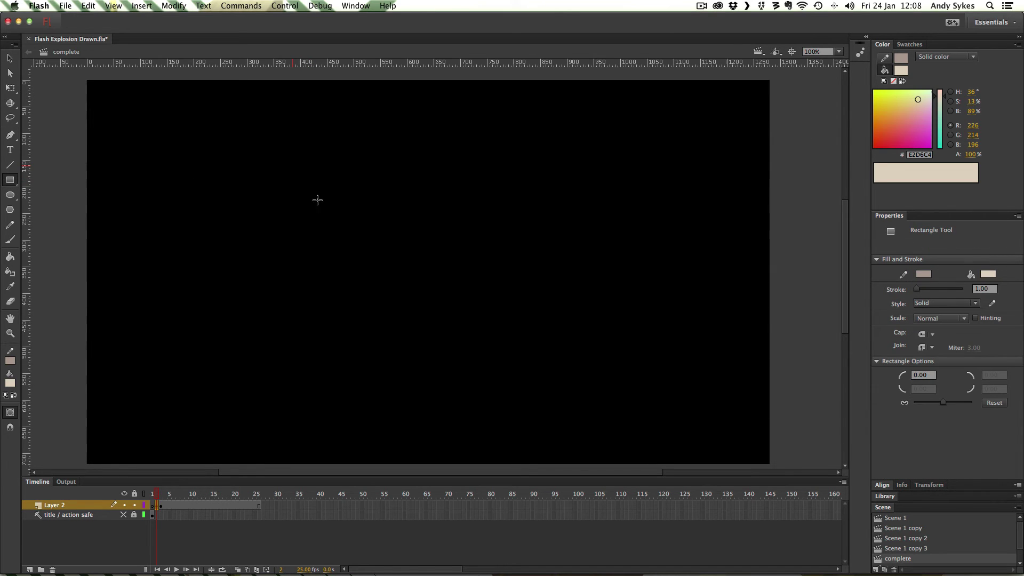
pyautogui.moveTo(292, 166); pyautogui.dragTo(589, 338)
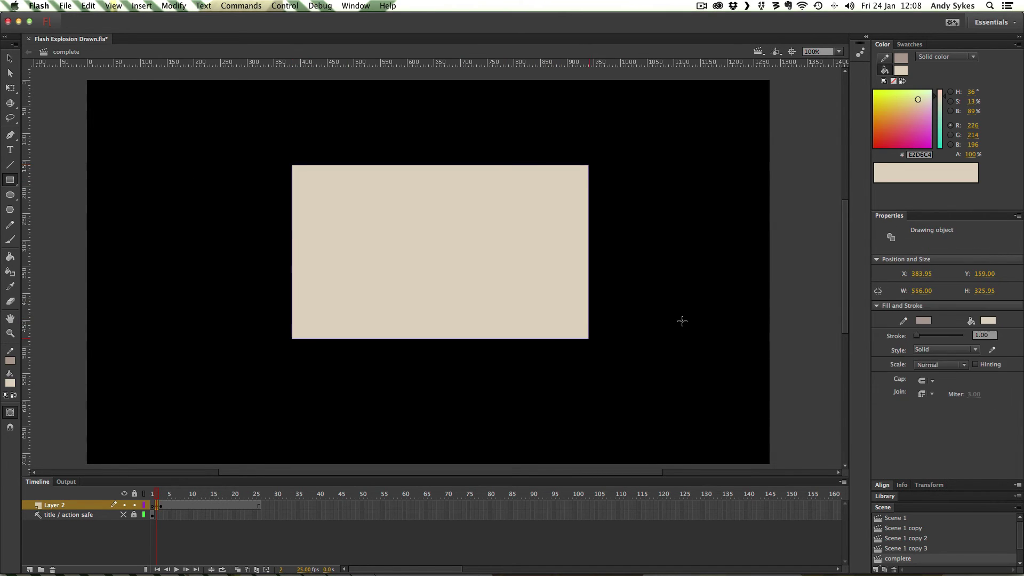
pyautogui.click(921, 291)
pyautogui.write('1280')
pyautogui.click(987, 291)
pyautogui.write('7')
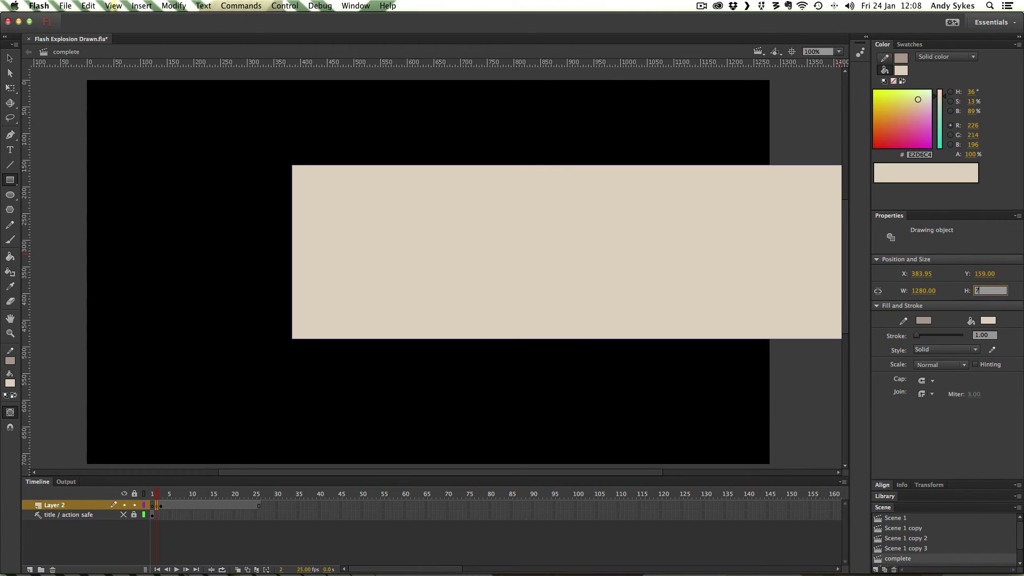
pyautogui.write('20')
pyautogui.press('Return')
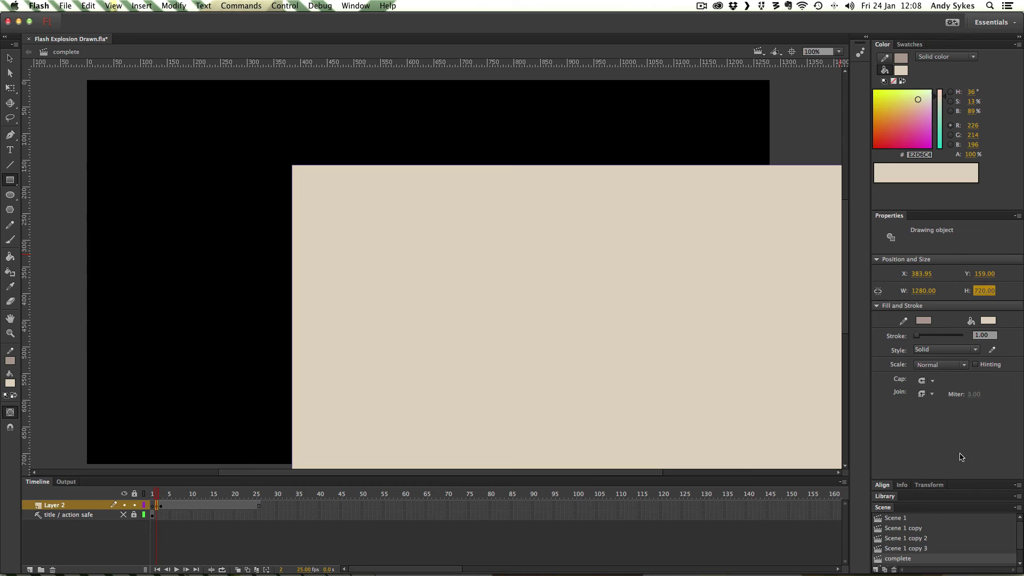
# - Align the rectangle to 0, 0 so it exactly covers the stage
pyautogui.click(888, 486)
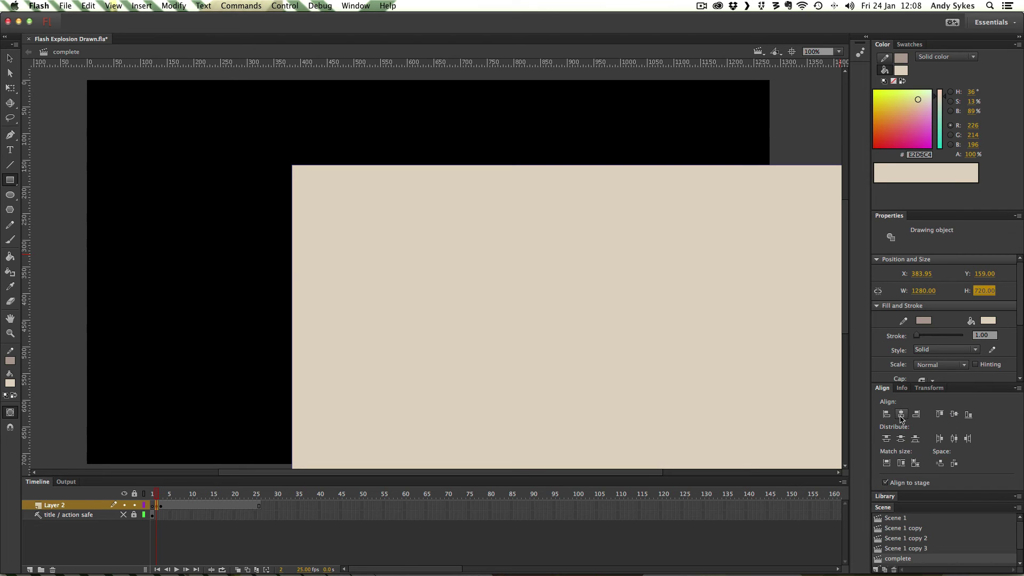
pyautogui.click(902, 415)
pyautogui.click(950, 414)
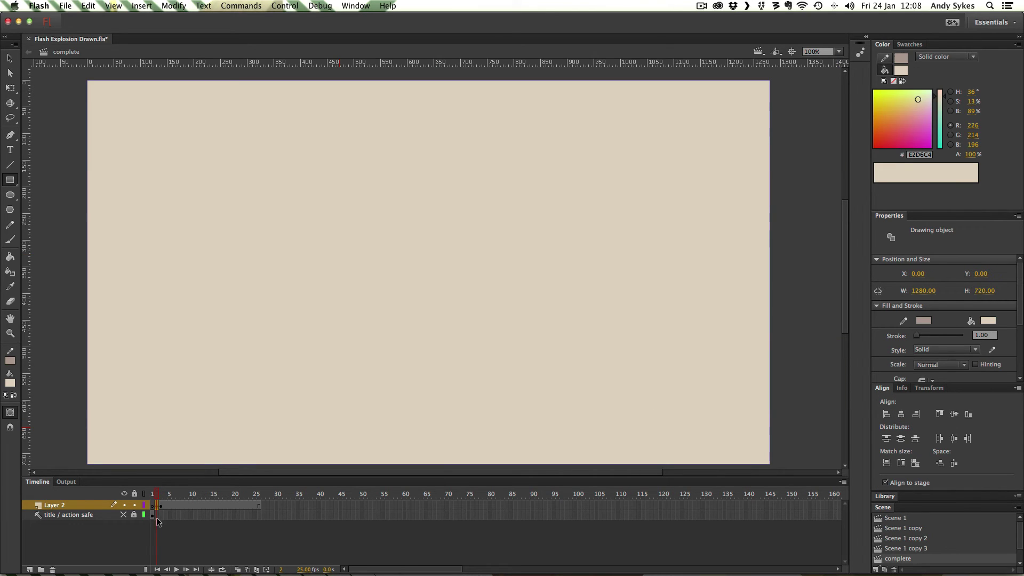
pyautogui.click(153, 499)
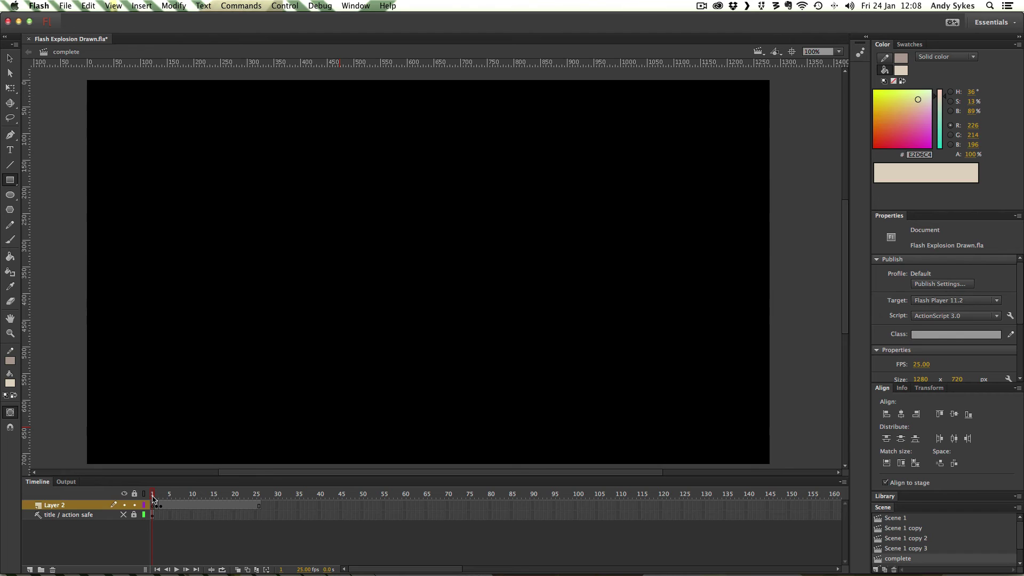
pyautogui.click(157, 499)
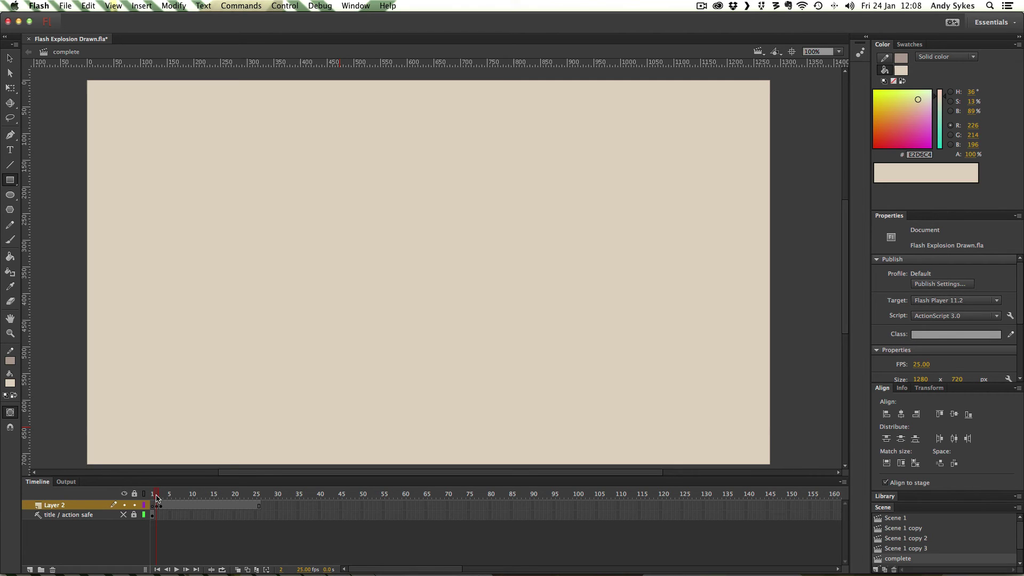
pyautogui.click(162, 498)
pyautogui.moveTo(165, 496); pyautogui.dragTo(2, 503)
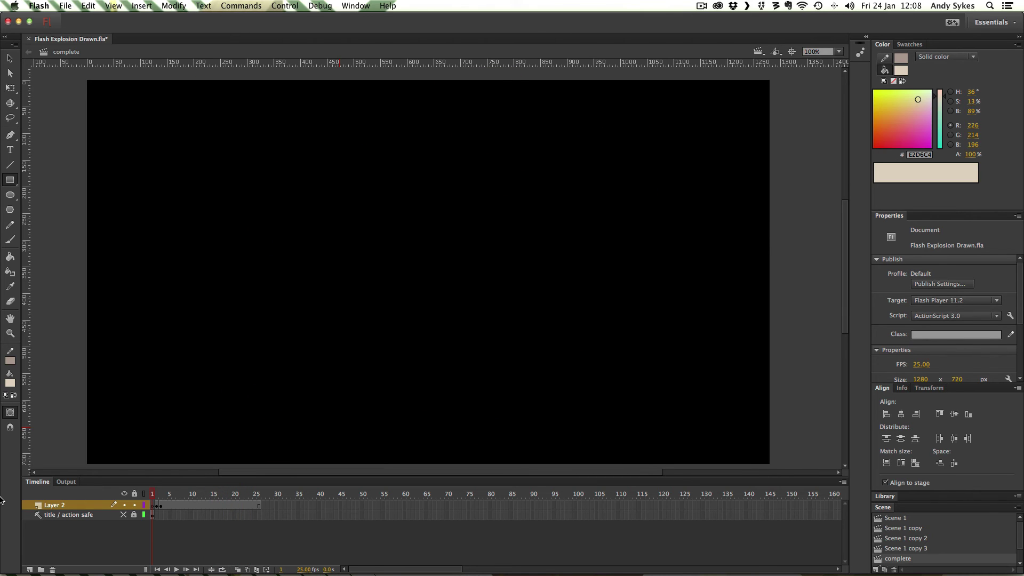
pyautogui.press('Return')
pyautogui.click(156, 503)
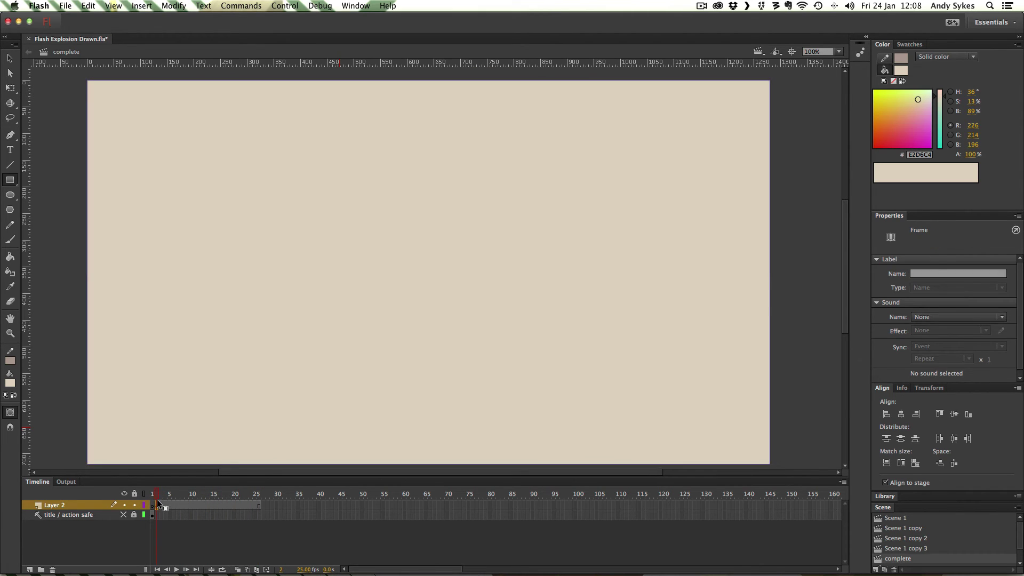
pyautogui.click(161, 497)
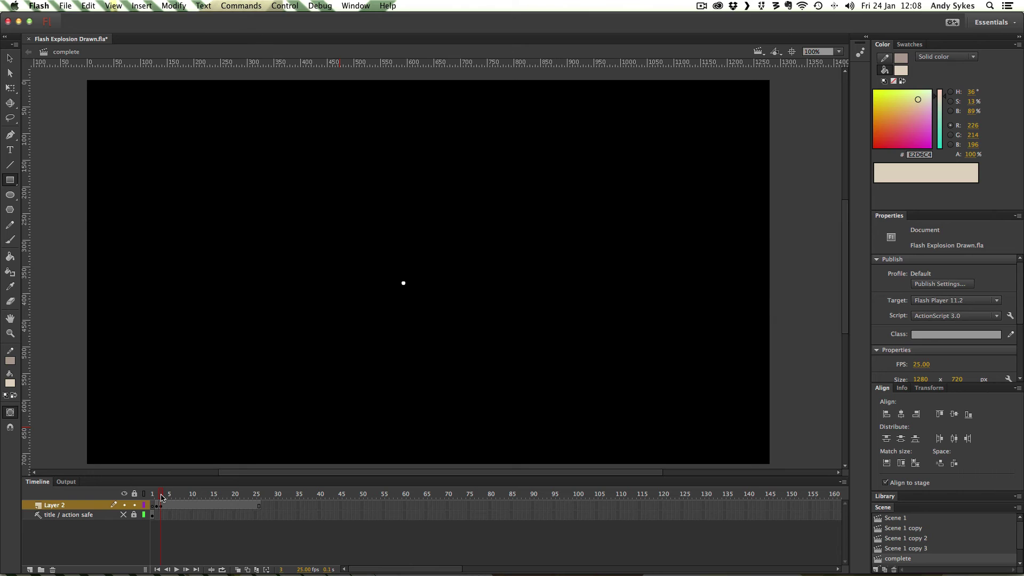
pyautogui.moveTo(165, 498)
pyautogui.mouseDown()
pyautogui.moveTo(154, 495)
pyautogui.moveTo(182, 494)
pyautogui.moveTo(158, 498)
pyautogui.mouseUp()
pyautogui.click(152, 505)
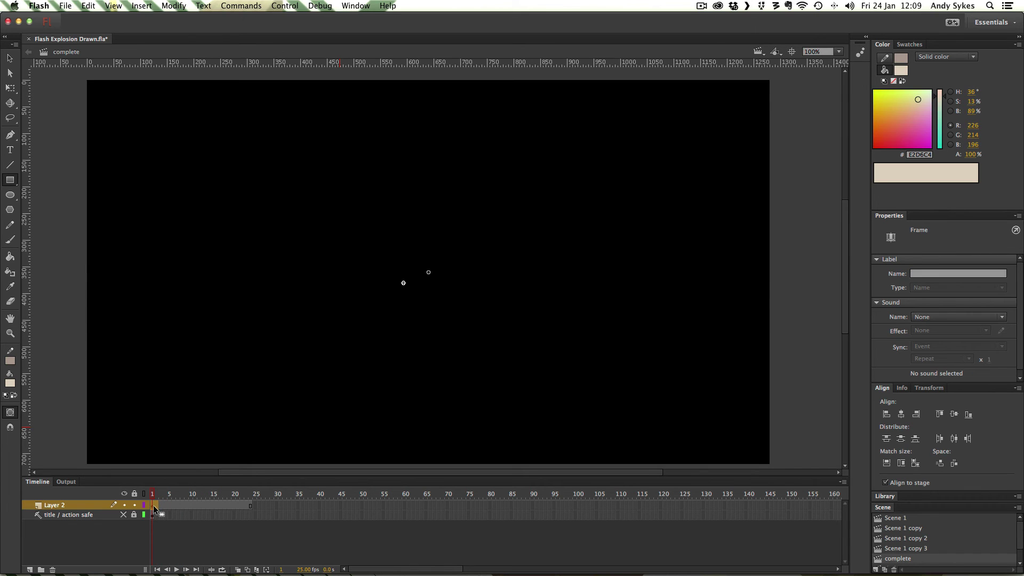
pyautogui.moveTo(156, 494); pyautogui.dragTo(235, 497)
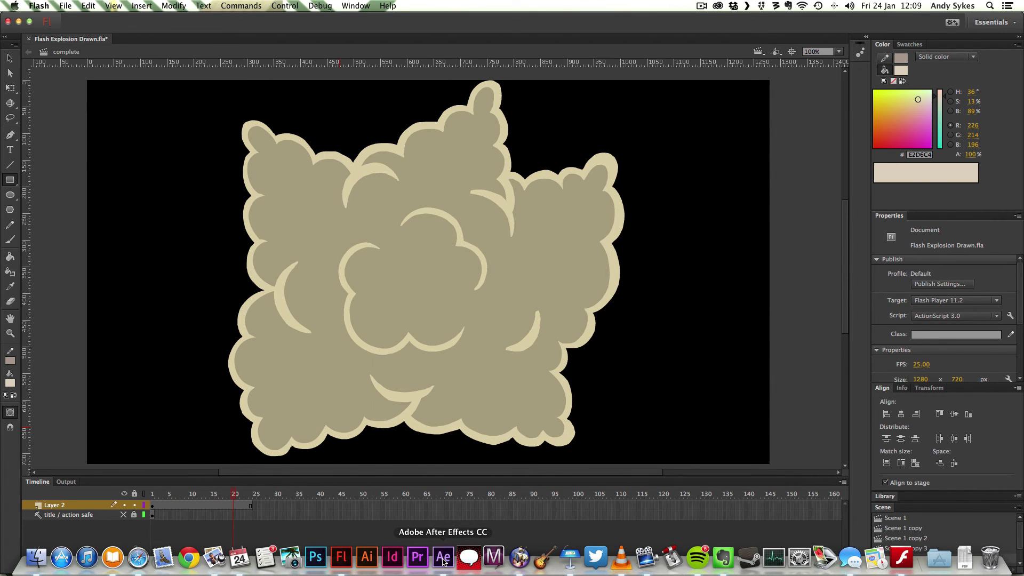
# - In After Effects, check the light swf details and scrub the Flash Explosion Drawn comp from the start
pyautogui.click(443, 558)
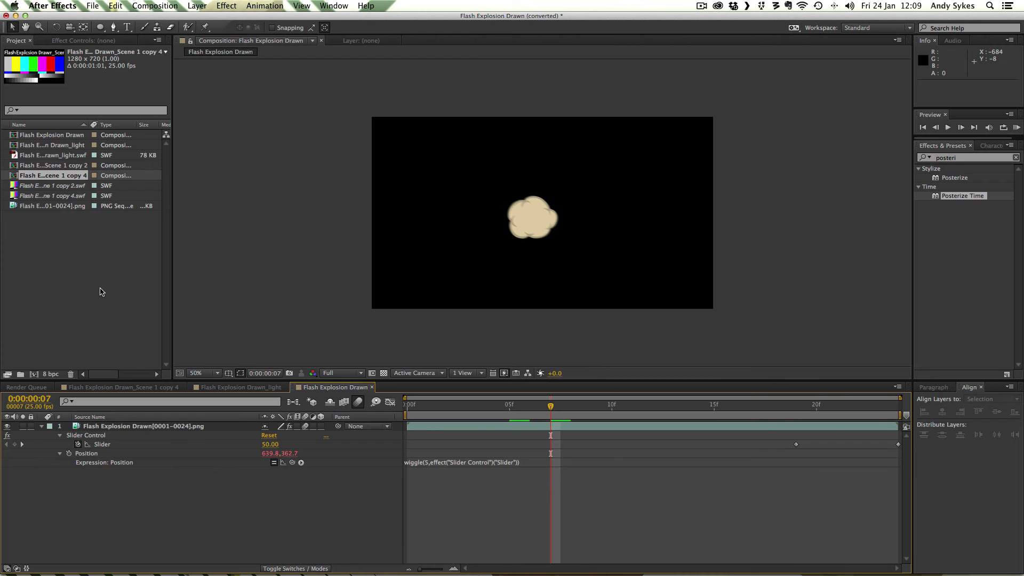
pyautogui.click(102, 292)
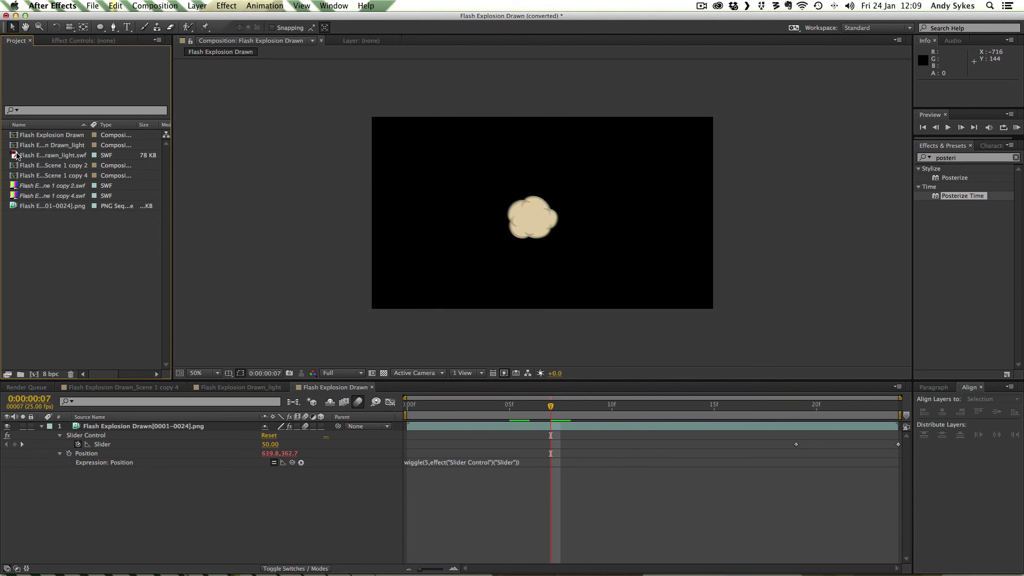
pyautogui.click(17, 155)
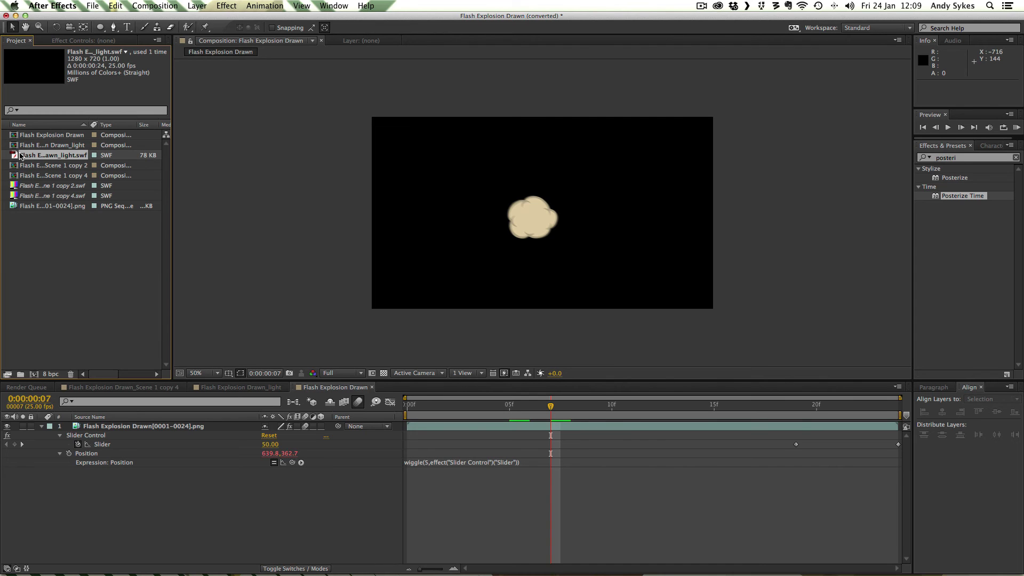
pyautogui.click(342, 496)
pyautogui.press('Home')
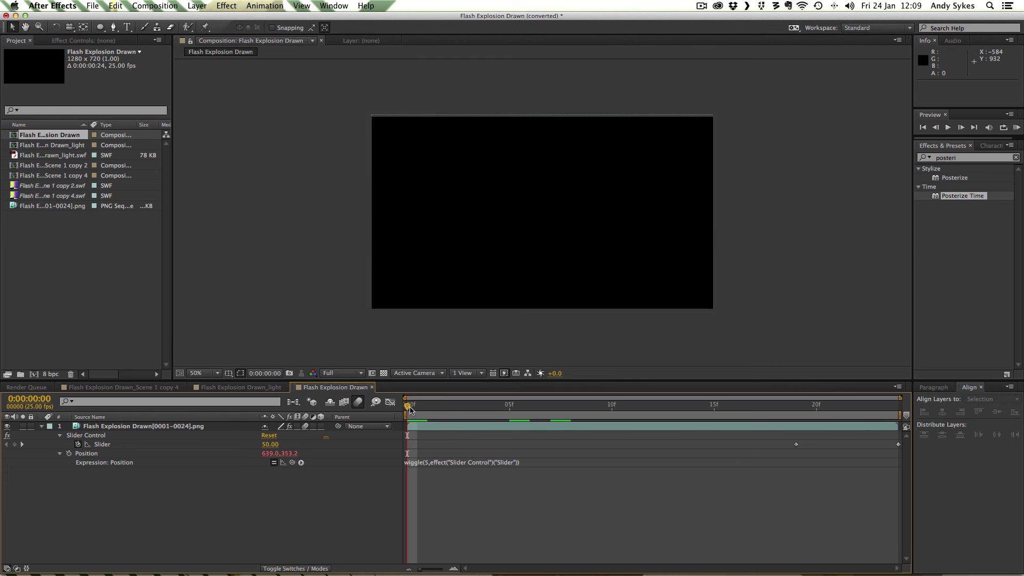
pyautogui.moveTo(409, 409); pyautogui.dragTo(606, 448)
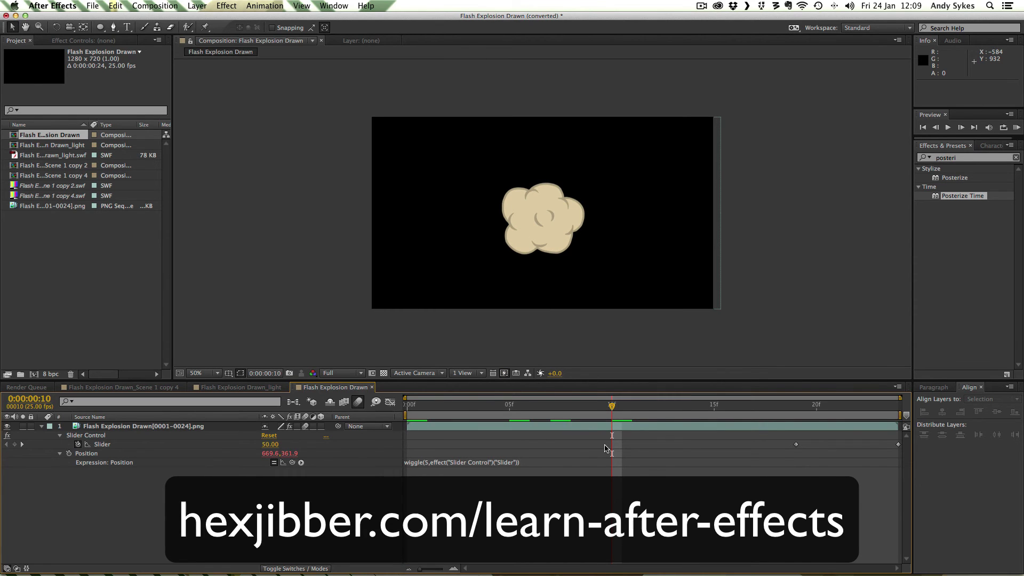
# - Review the wiggle Slider keyframes easing from 50 to 10, then enable composition motion blur
pyautogui.click(611, 453)
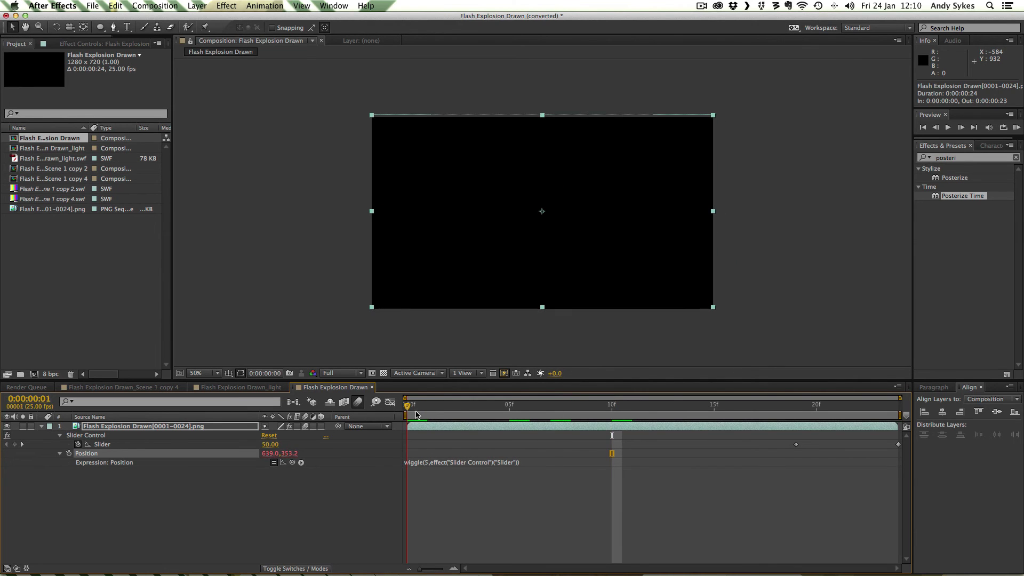
pyautogui.press('pageup')
pyautogui.press('pageup')
pyautogui.press('pageup')
pyautogui.press('pageup')
pyautogui.press('pageup')
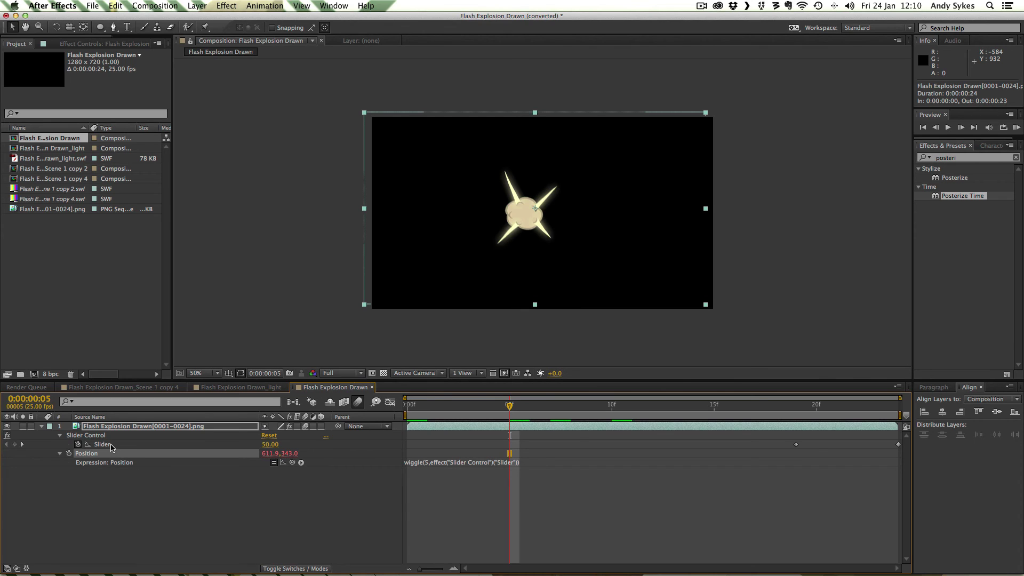
pyautogui.click(113, 446)
pyautogui.press('Home')
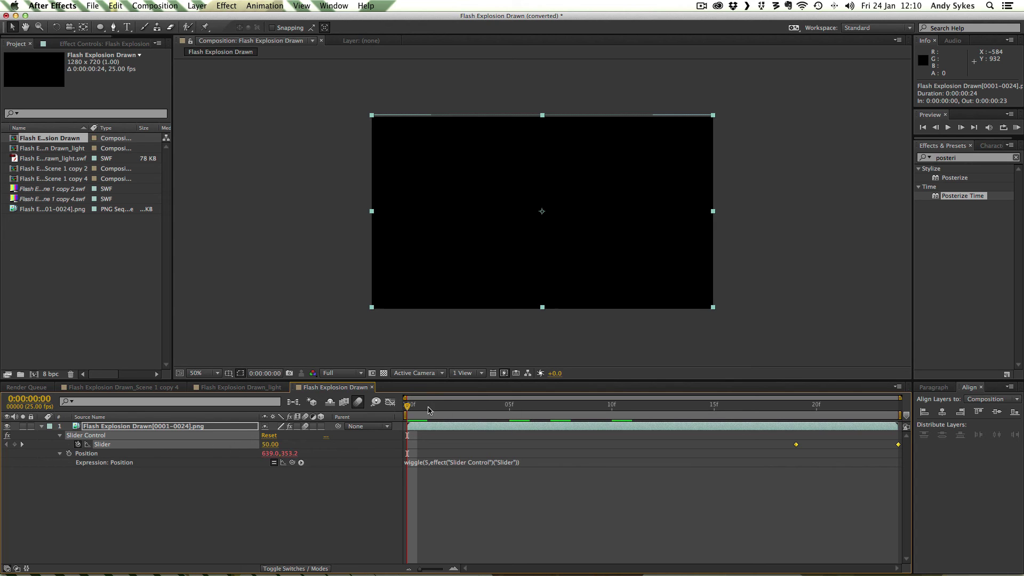
pyautogui.moveTo(429, 410); pyautogui.dragTo(793, 419)
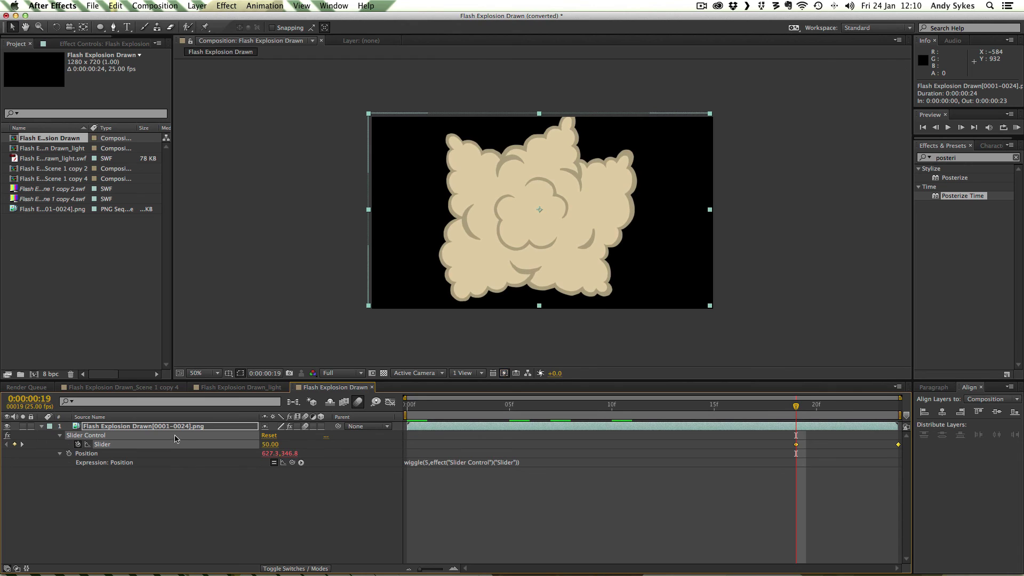
pyautogui.moveTo(796, 408); pyautogui.dragTo(911, 404)
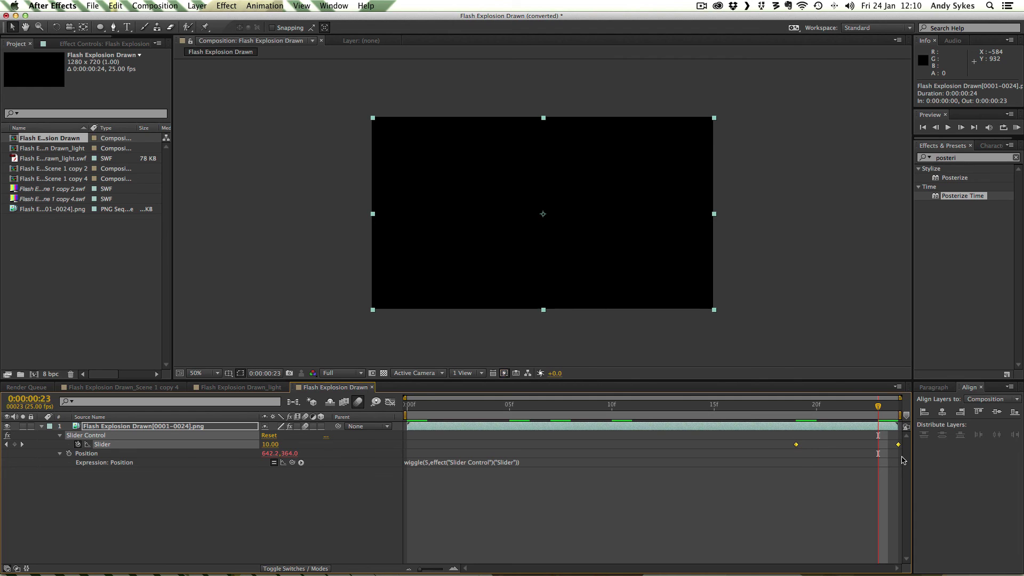
pyautogui.press('Home')
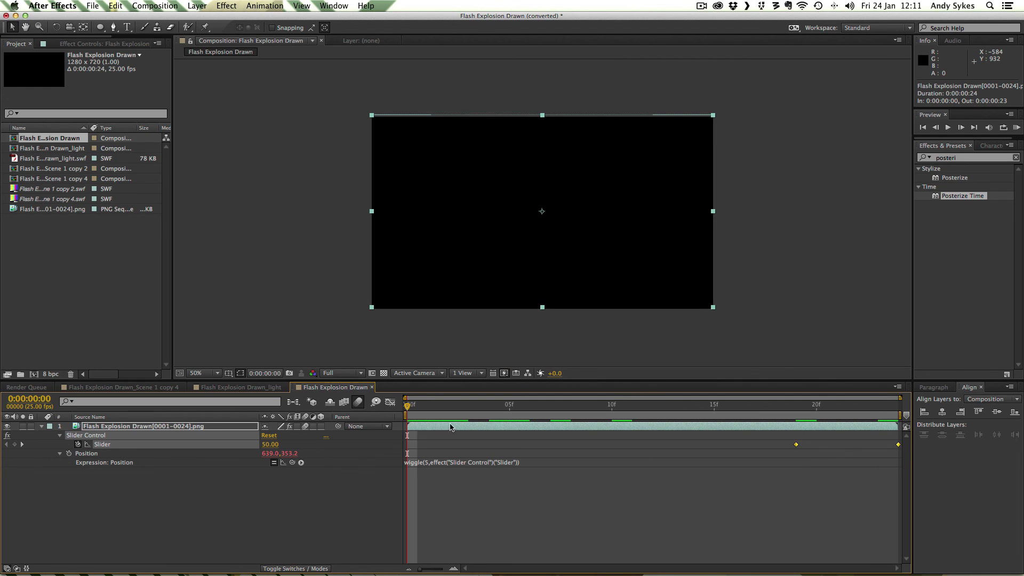
pyautogui.moveTo(448, 418); pyautogui.dragTo(905, 411)
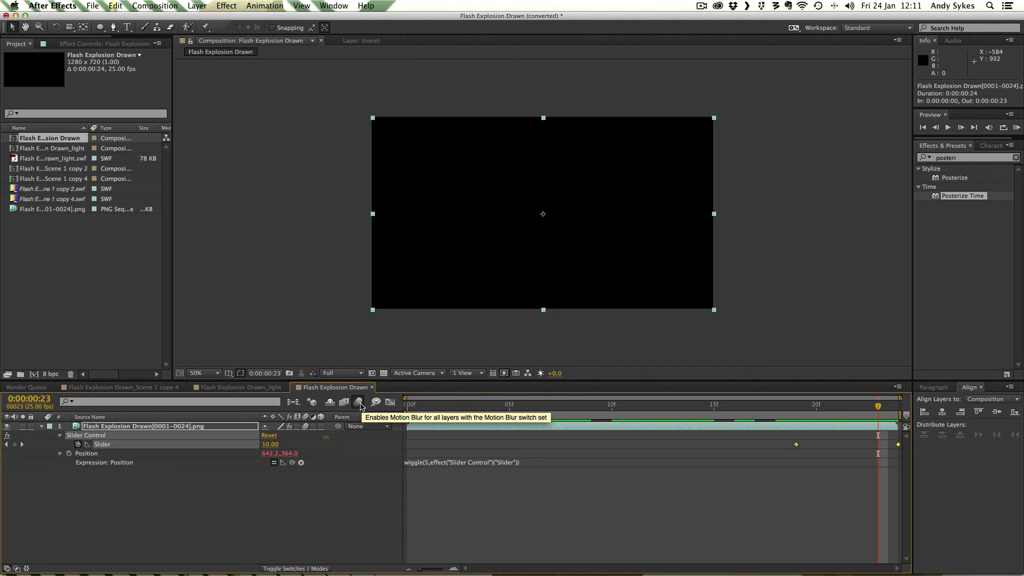
pyautogui.click(359, 402)
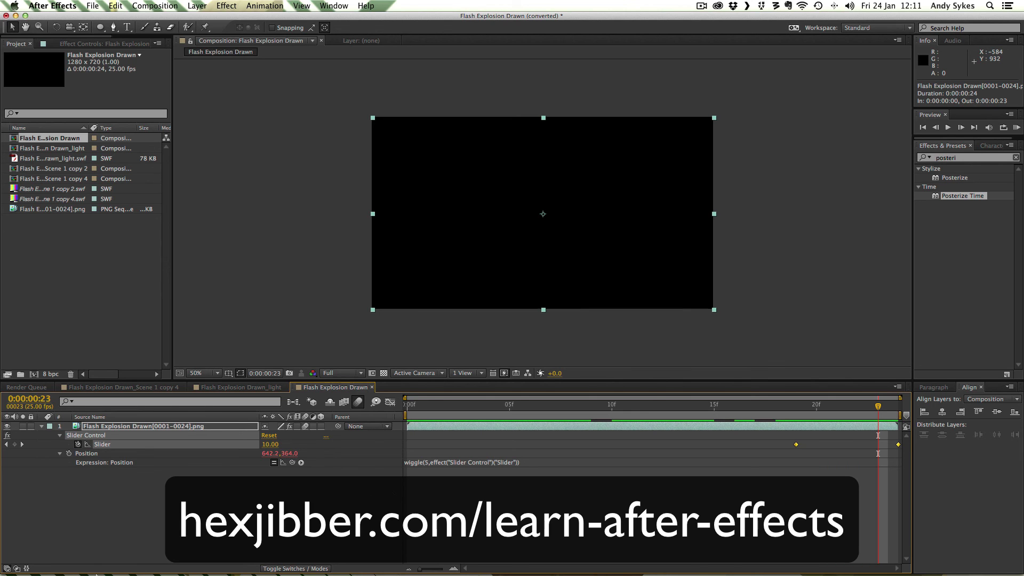
# - Quick Look Flash Explosion Drawn.mp4 in the DS014 folder and replay it twice
pyautogui.click(37, 559)
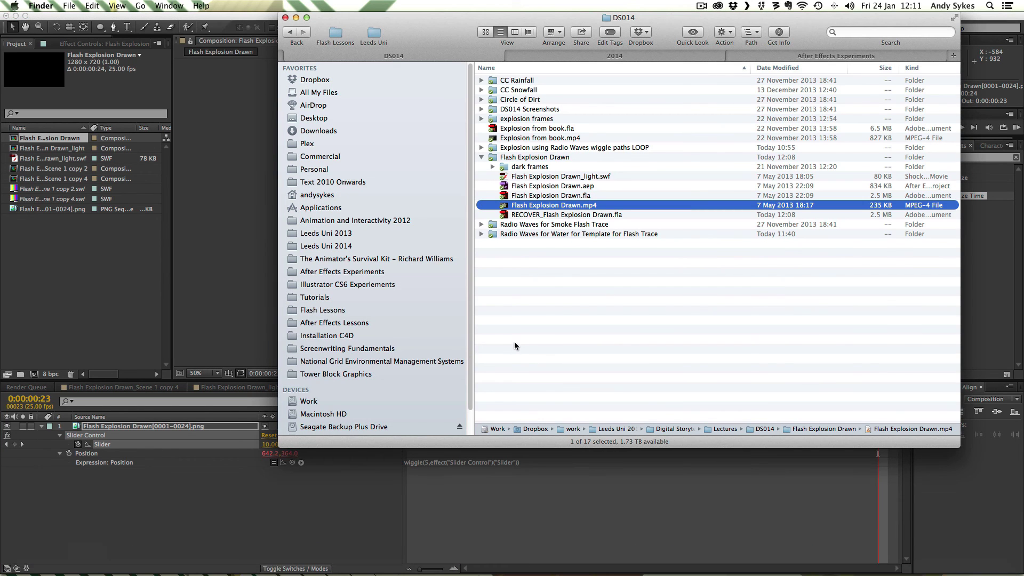
pyautogui.press('space')
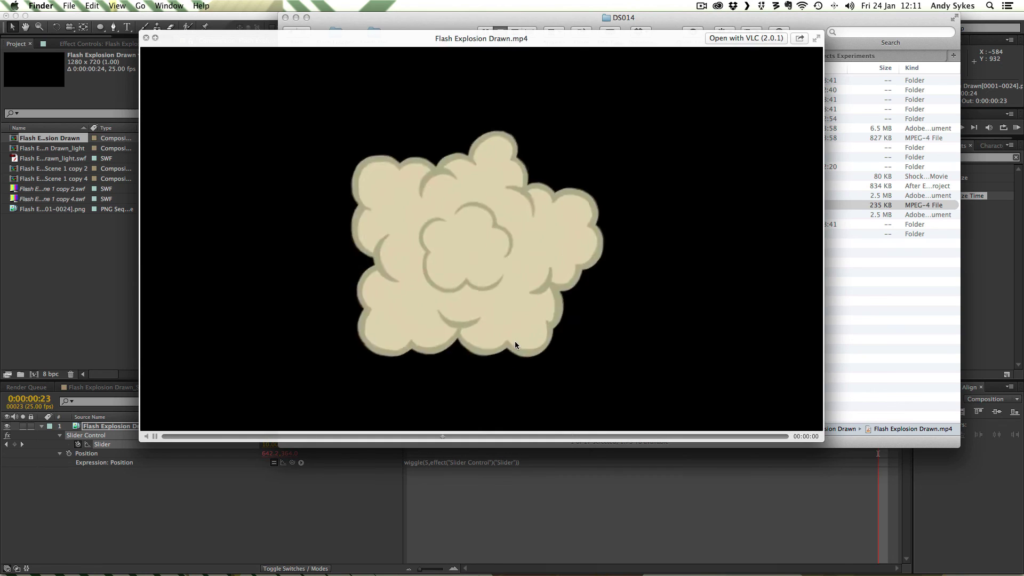
pyautogui.press('space')
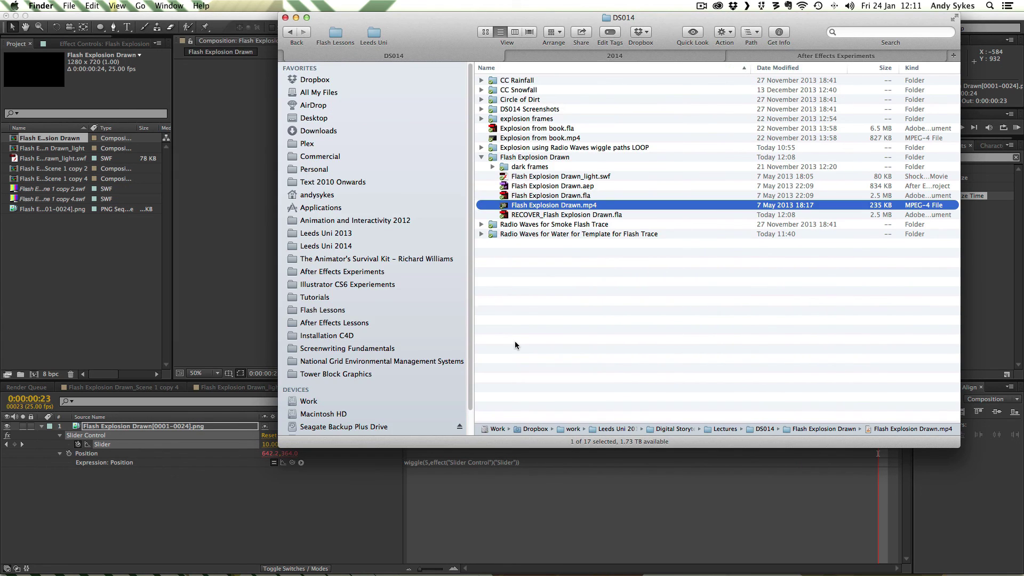
pyautogui.press('space')
pyautogui.press('space')
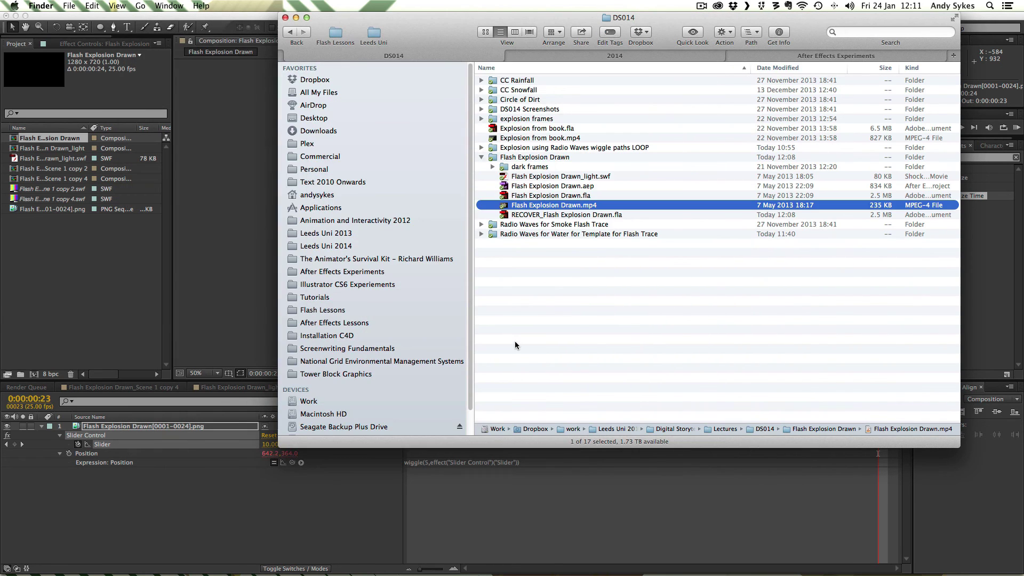